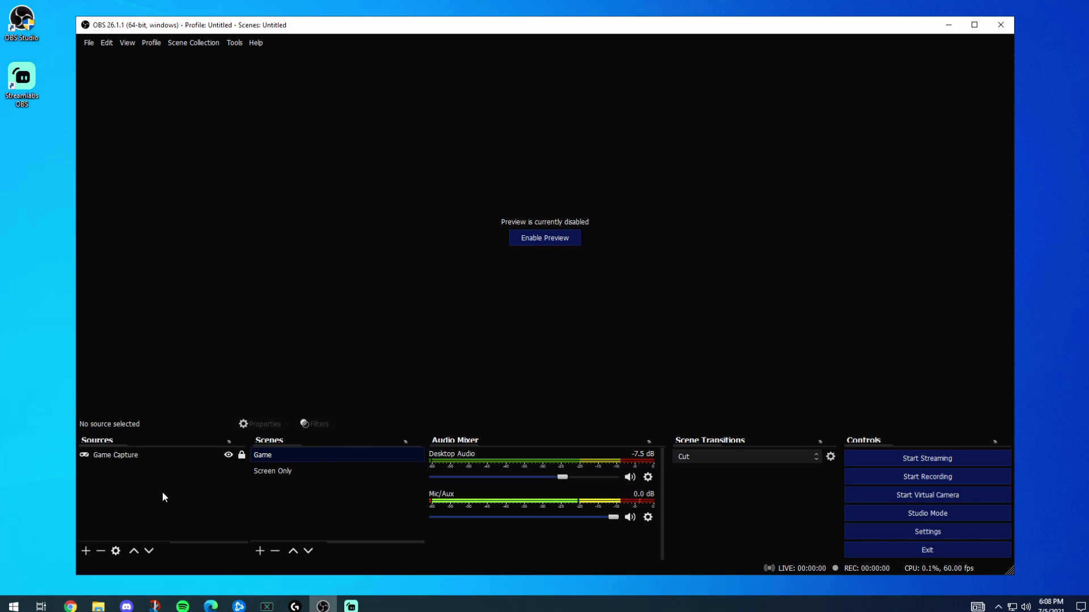
# Come back to OBS Studio from the browser, opening and closing Settings without changes.
pyautogui.moveTo(70, 607)
pyautogui.click(51, 558)
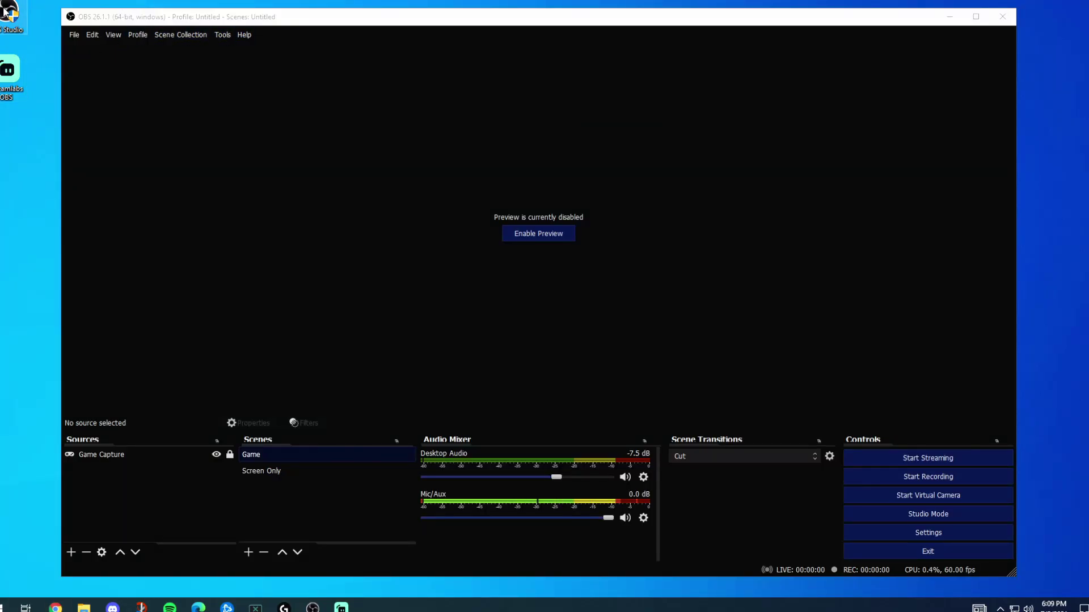
pyautogui.moveTo(10, 12)
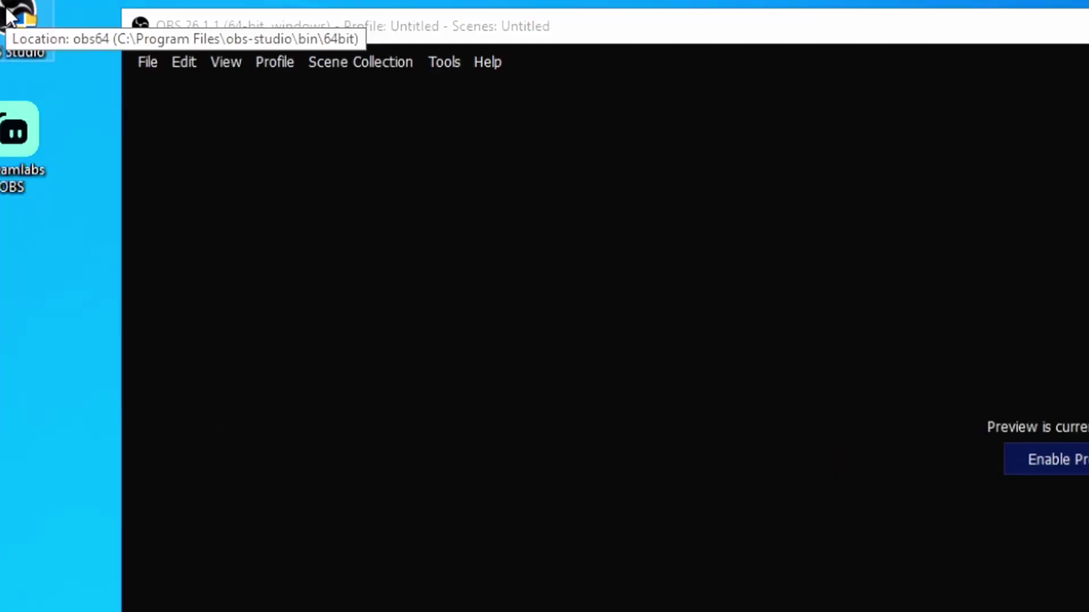
pyautogui.rightClick(6, 10)
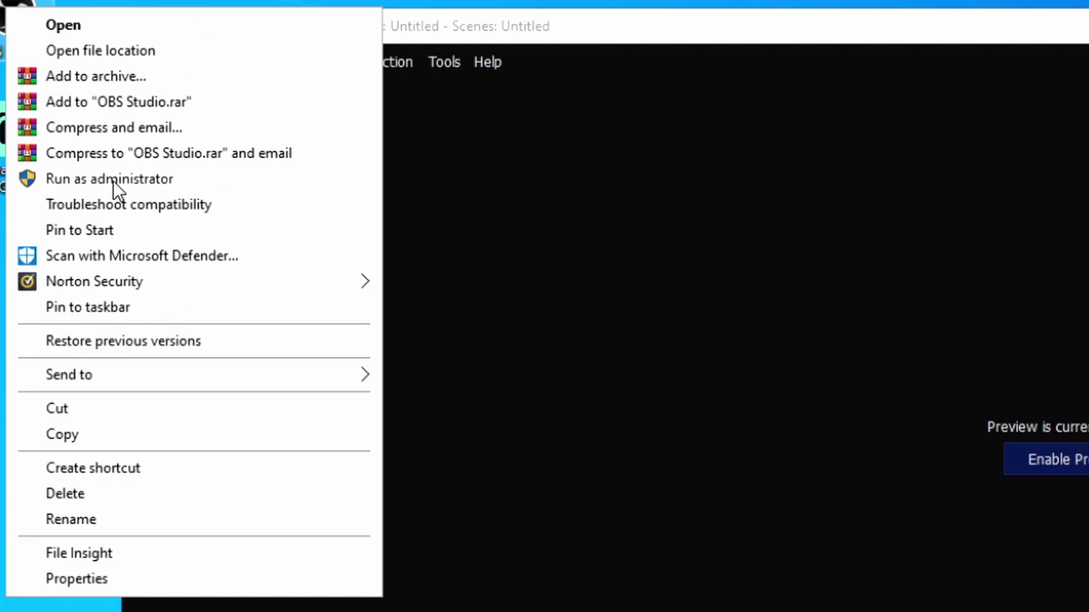
pyautogui.click(520, 16)
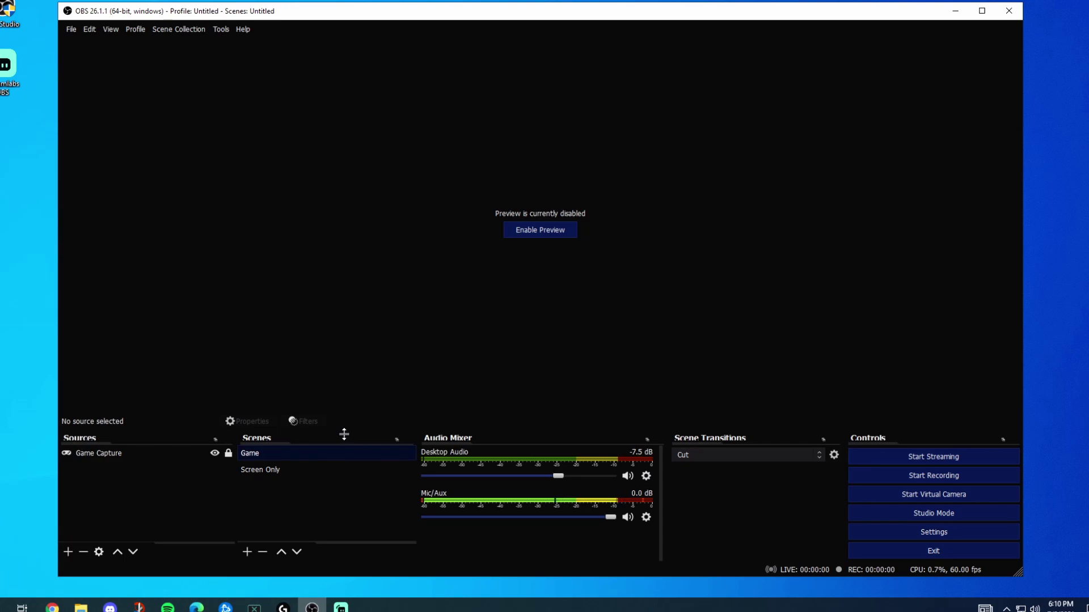
pyautogui.click(934, 531)
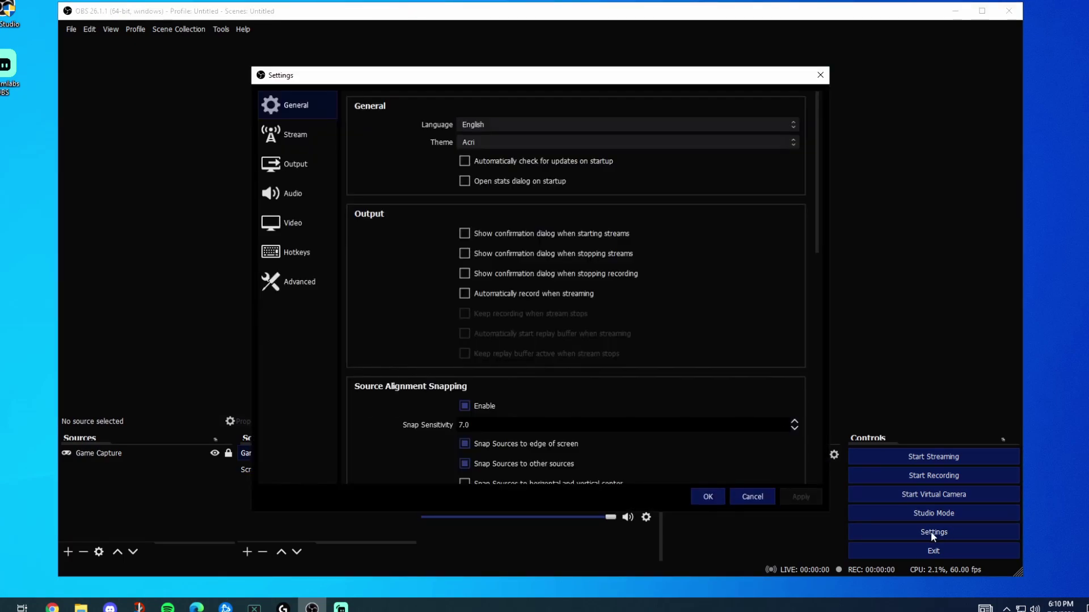
pyautogui.click(748, 495)
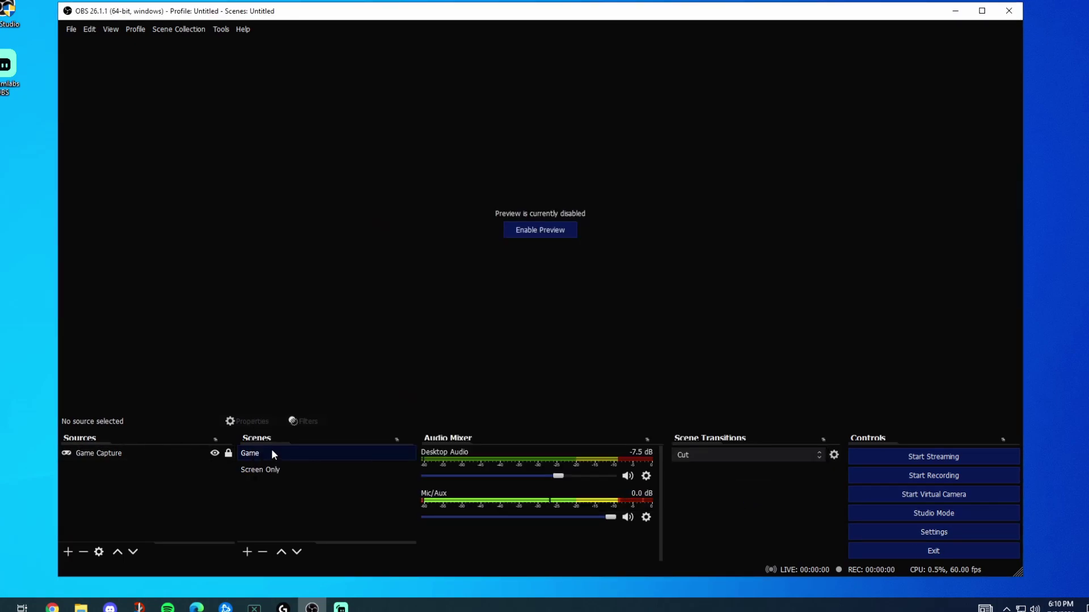
# Enable the preview on Screen Only, check the Game scene's Game Capture source, then return.
pyautogui.click(296, 470)
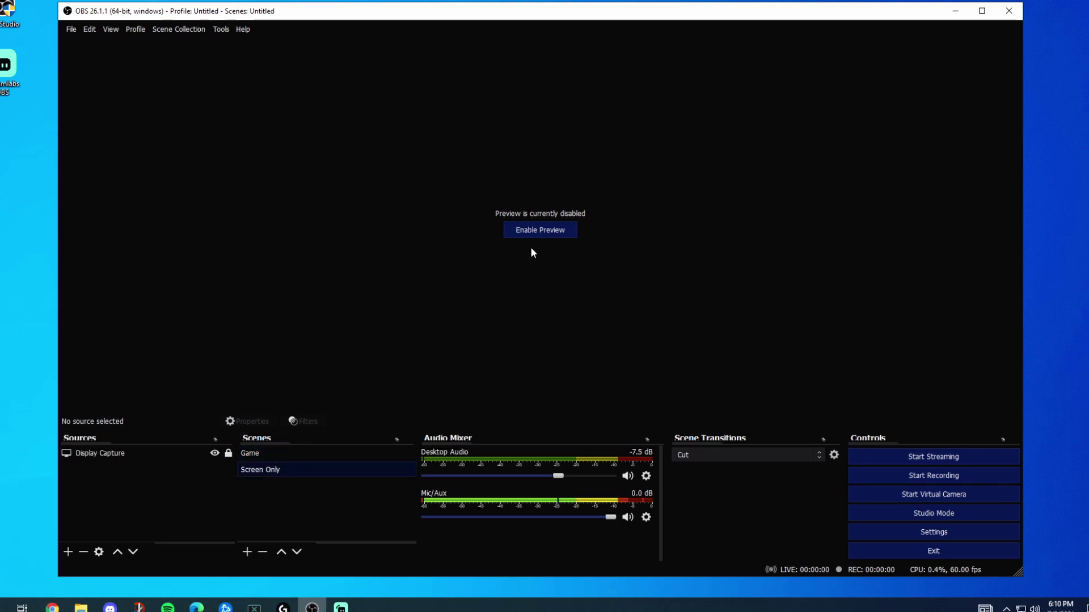
pyautogui.click(538, 233)
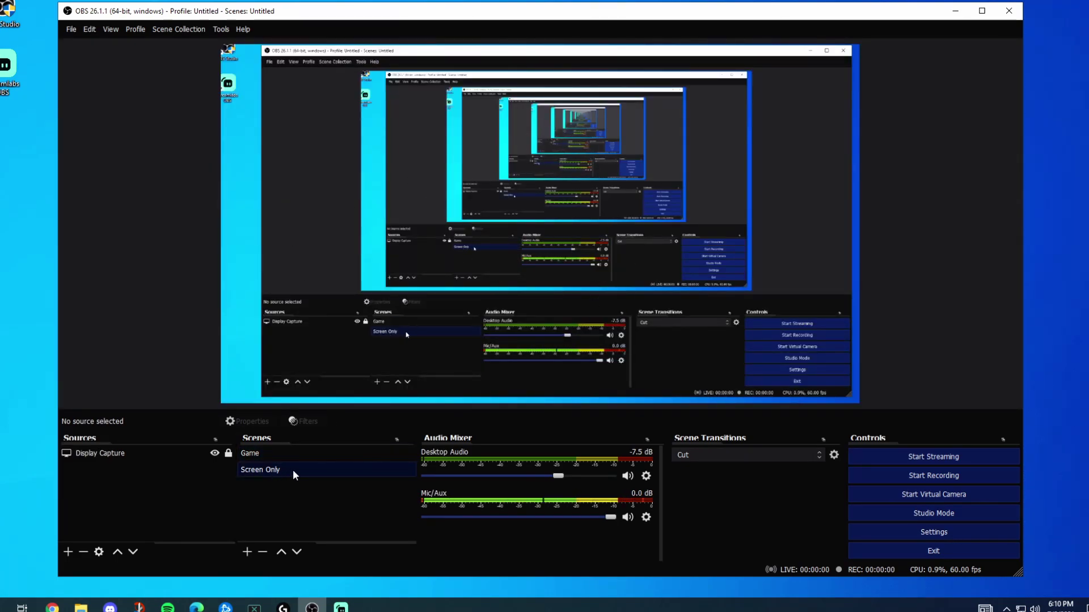
pyautogui.moveTo(528, 14); pyautogui.dragTo(1000, 465)
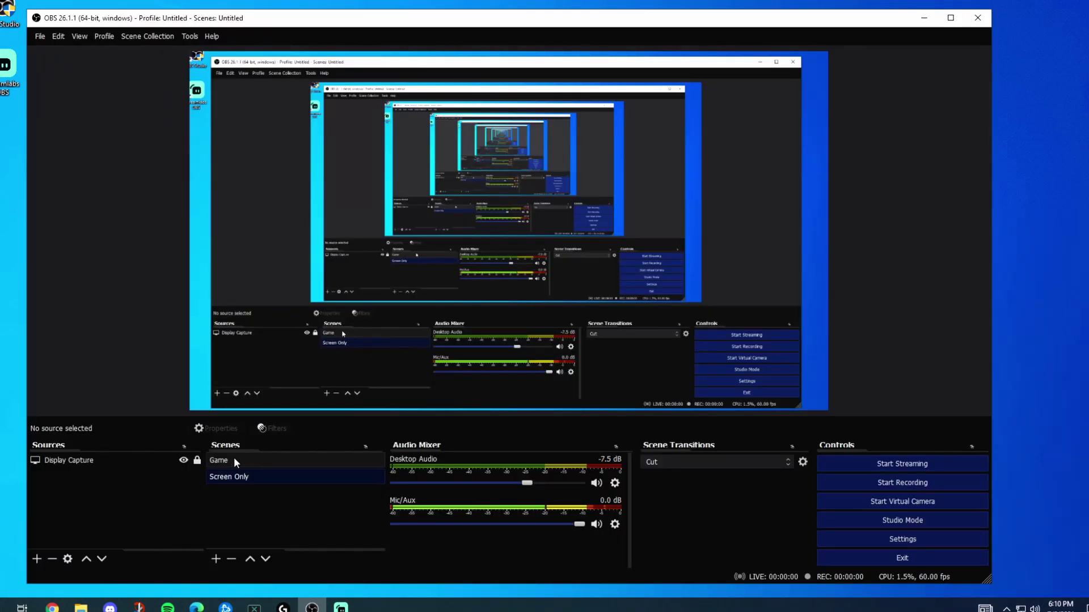
pyautogui.click(255, 461)
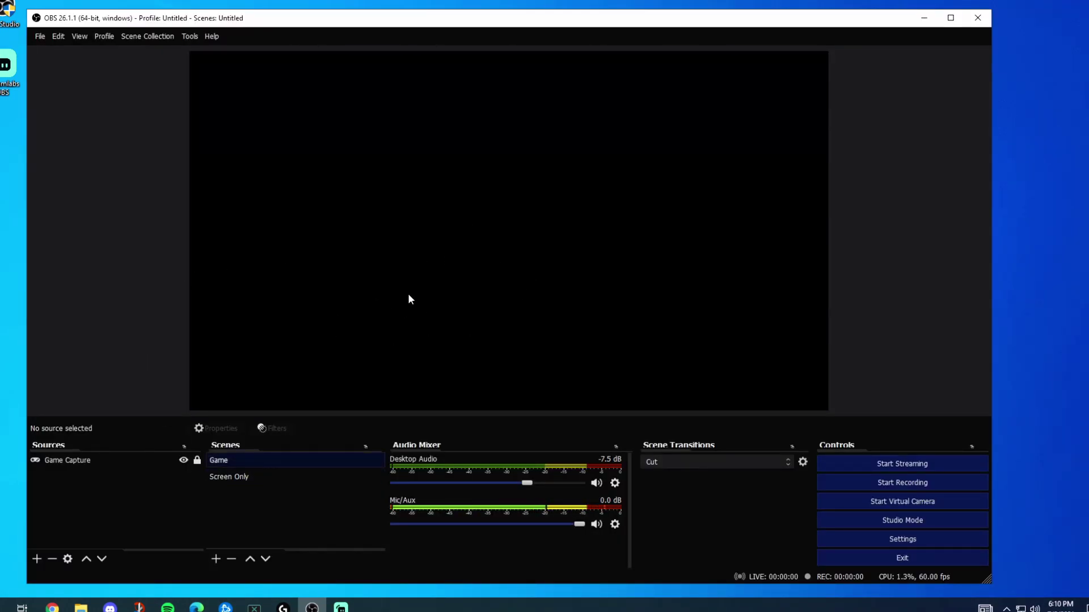
pyautogui.click(104, 463)
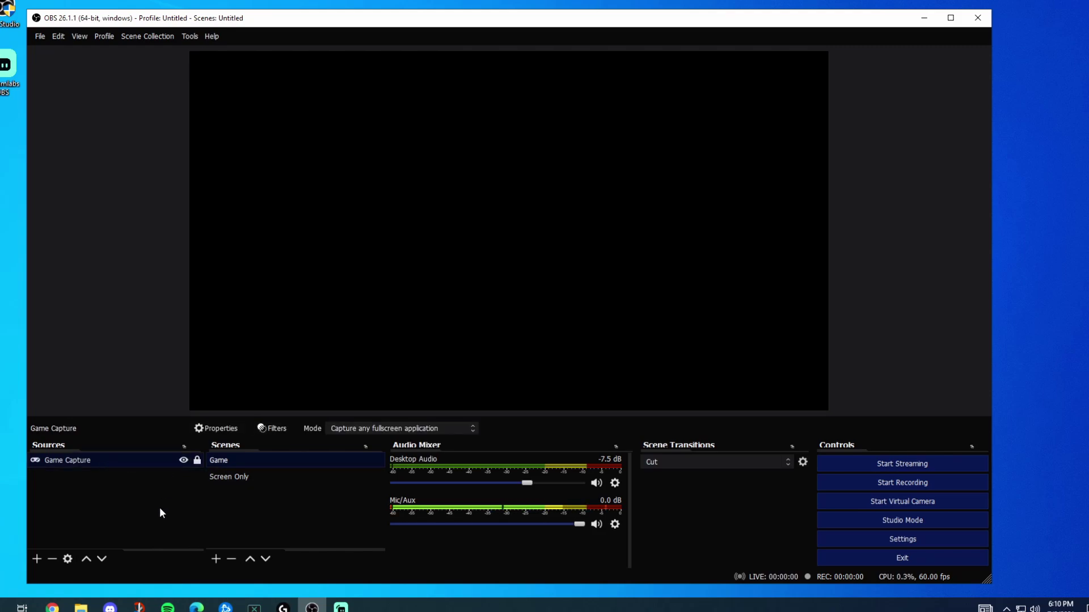
pyautogui.click(273, 479)
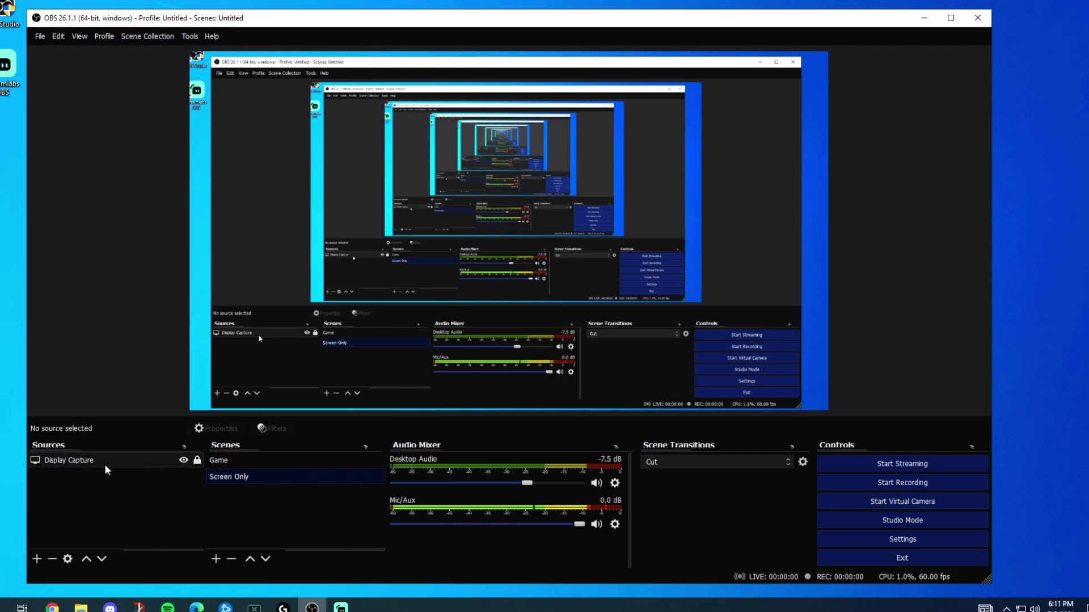
# Create Scene 2, then try a Display Capture 2 source on Display 1 and cancel it.
pyautogui.click(216, 559)
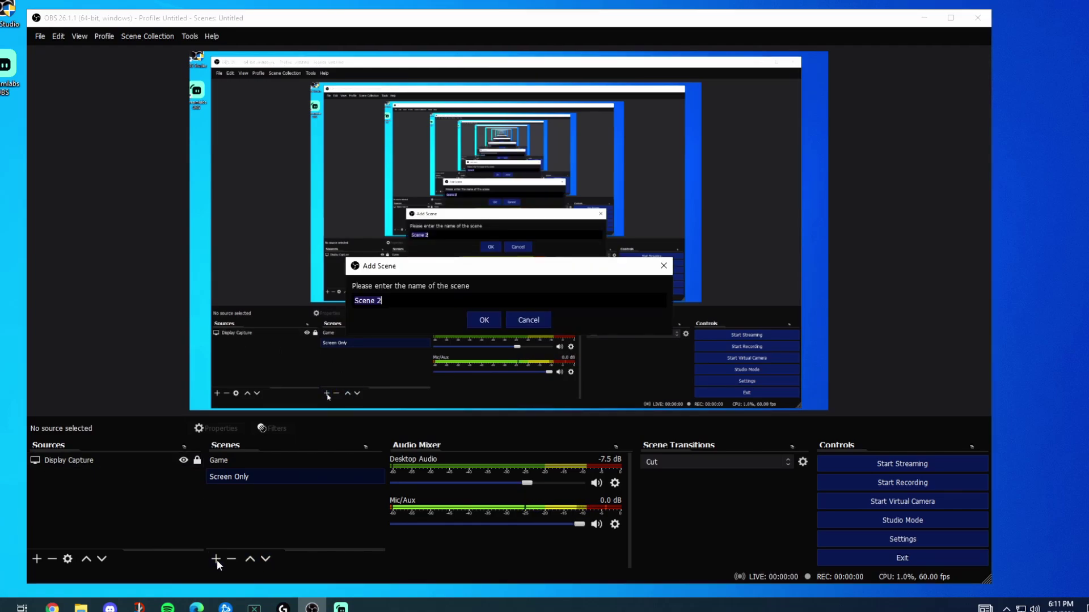
pyautogui.click(509, 319)
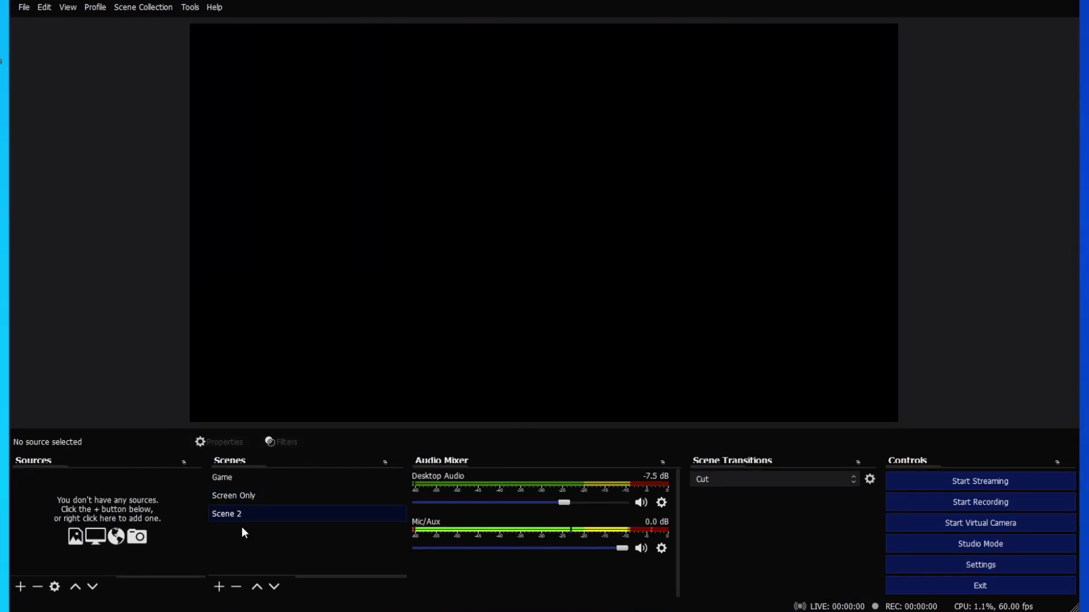
pyautogui.click(21, 588)
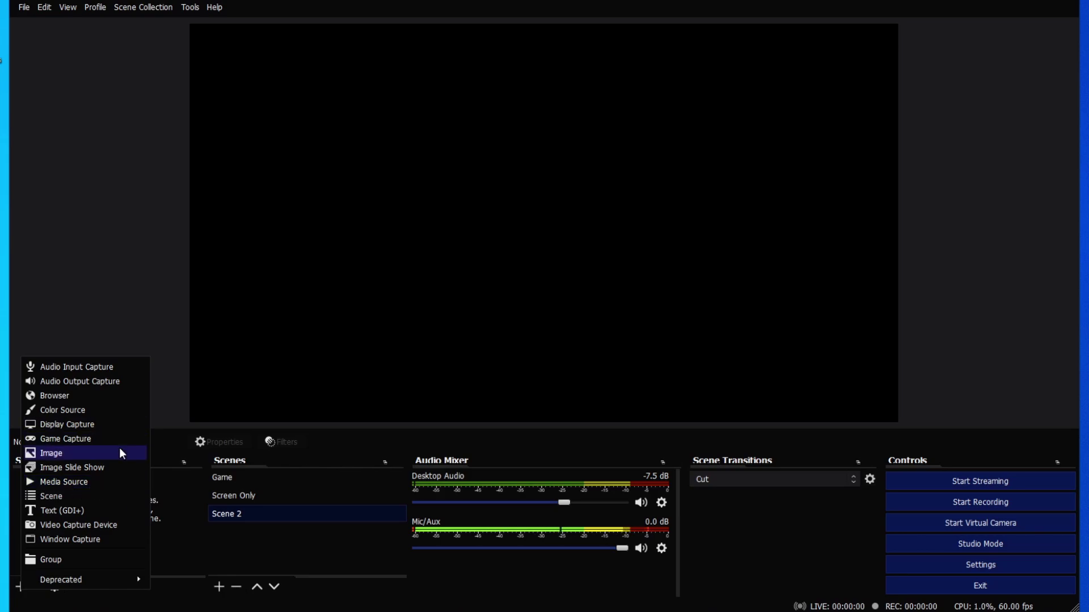
pyautogui.click(106, 426)
pyautogui.click(575, 391)
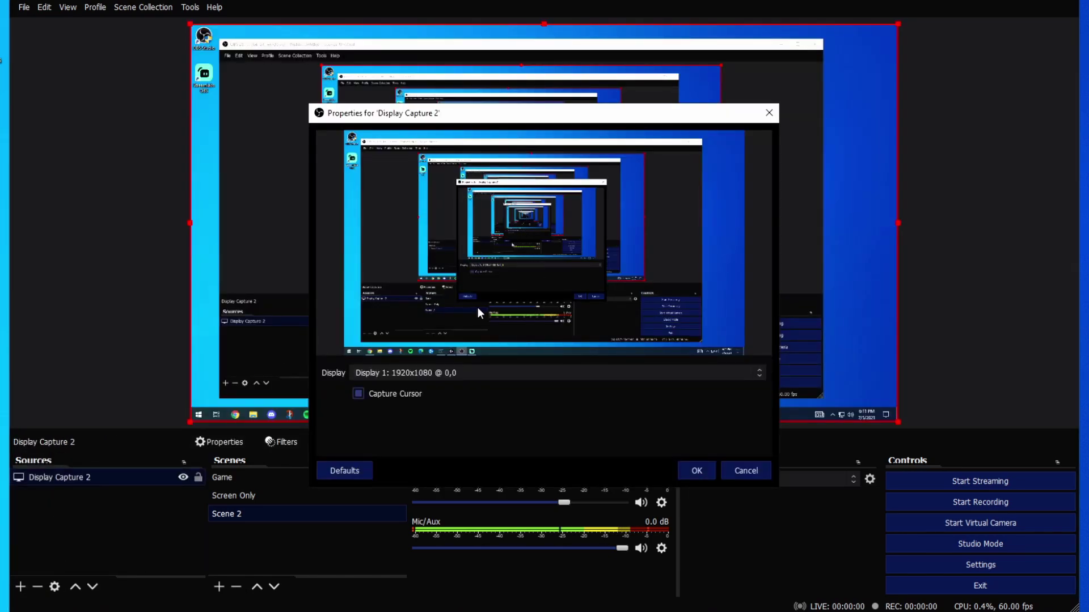
pyautogui.click(427, 372)
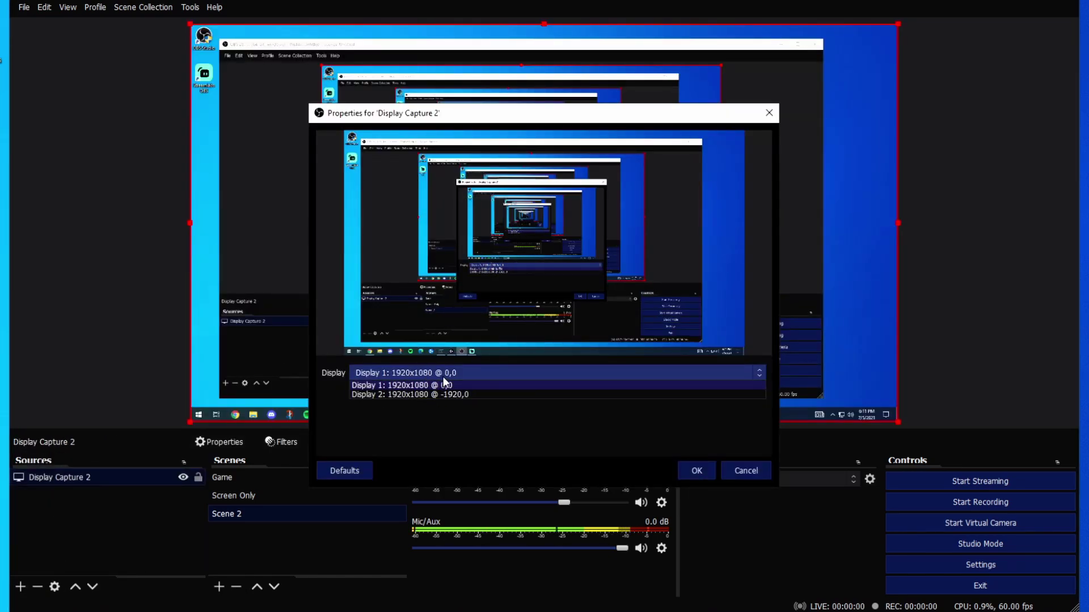
pyautogui.click(454, 386)
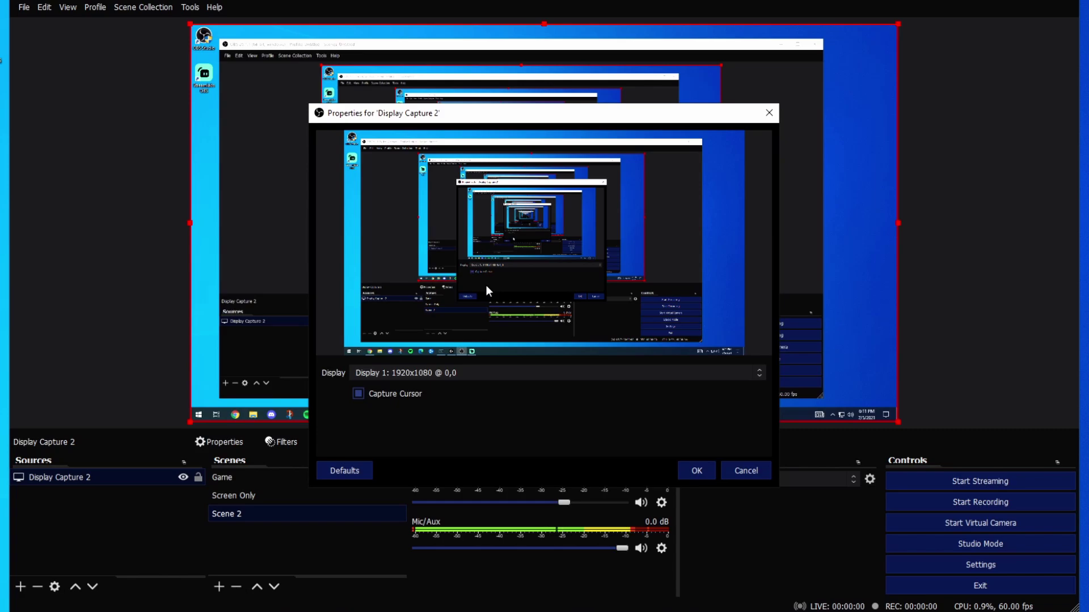
pyautogui.click(746, 471)
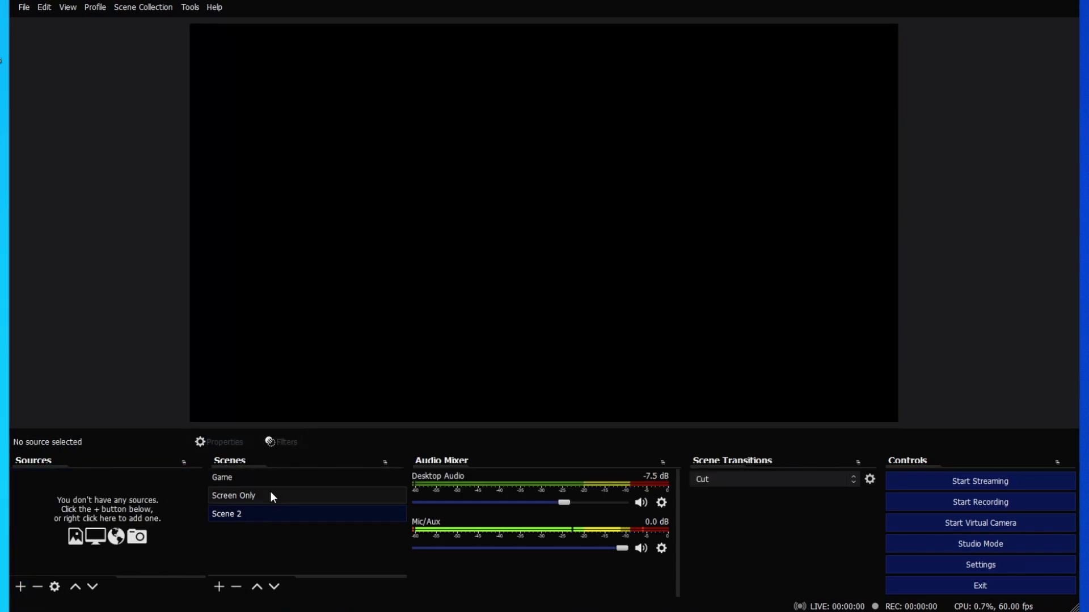
# Add a Game Capture 2 source for any fullscreen application to Scene 2, then delete Scene 2.
pyautogui.click(271, 477)
pyautogui.click(284, 513)
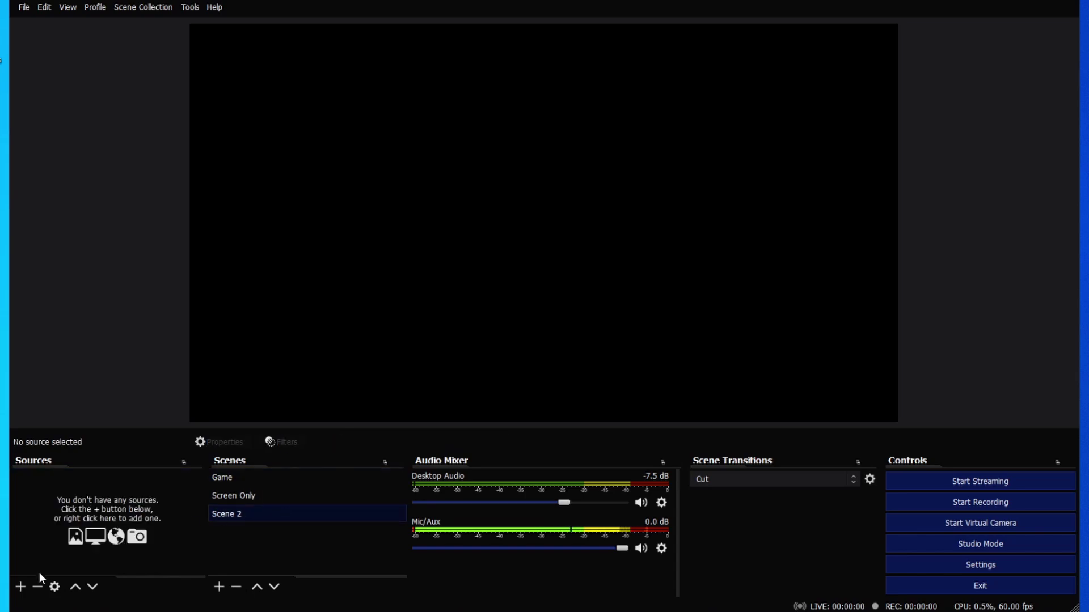
pyautogui.click(20, 587)
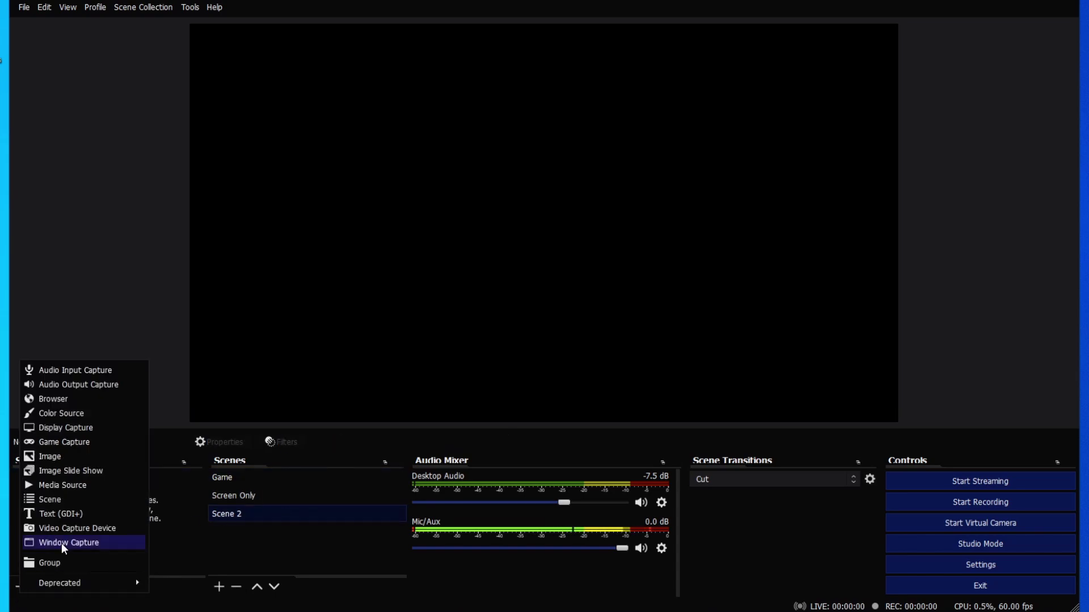
pyautogui.click(90, 442)
pyautogui.click(576, 391)
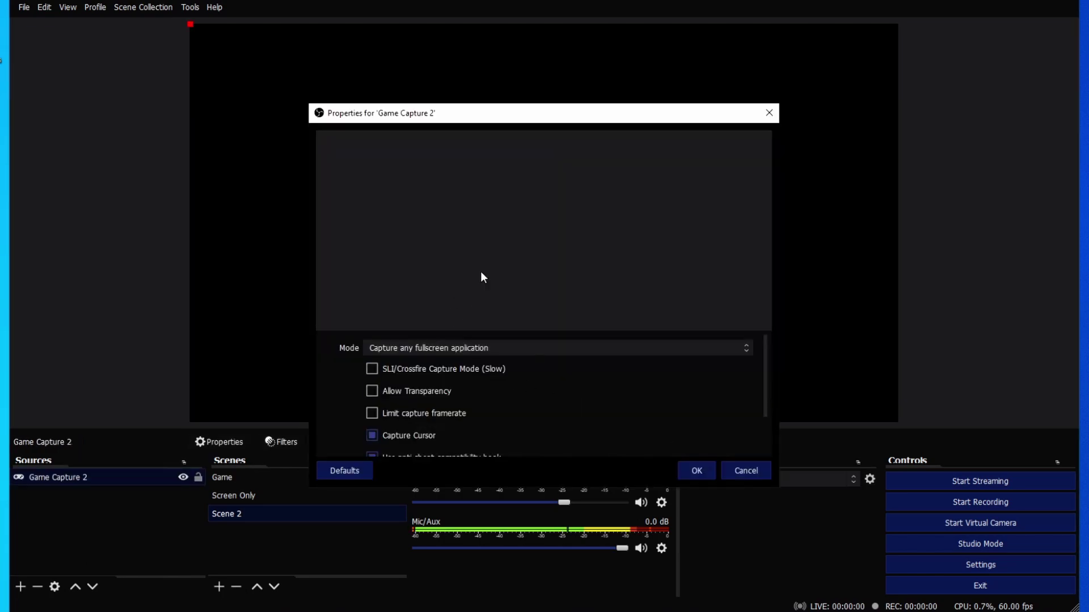
pyautogui.scroll(-1, 502, 422)
pyautogui.scroll(1, 502, 420)
pyautogui.scroll(-1, 414, 385)
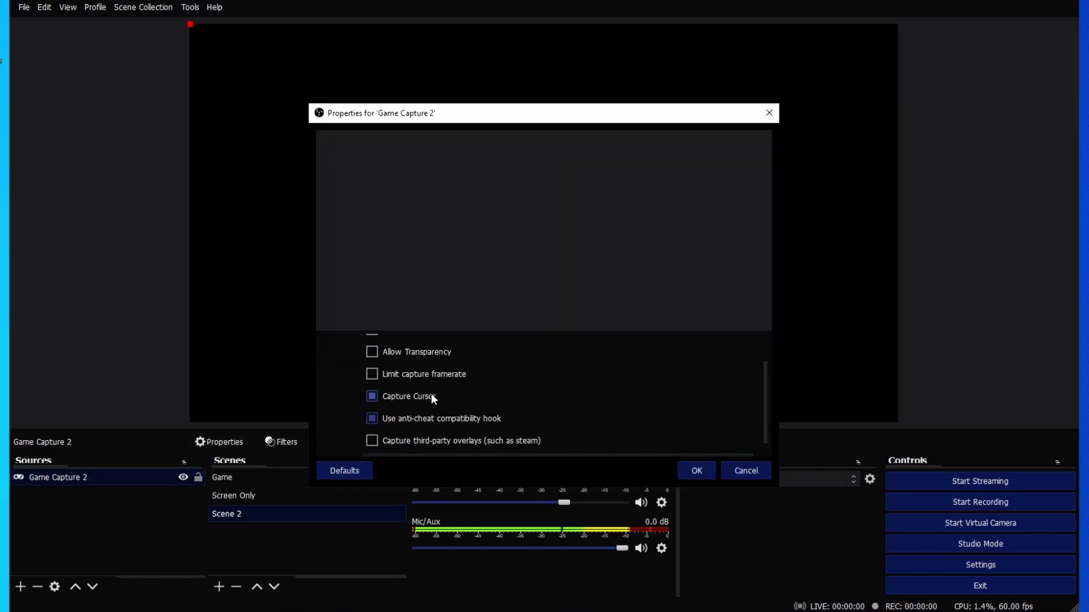
pyautogui.scroll(1, 618, 359)
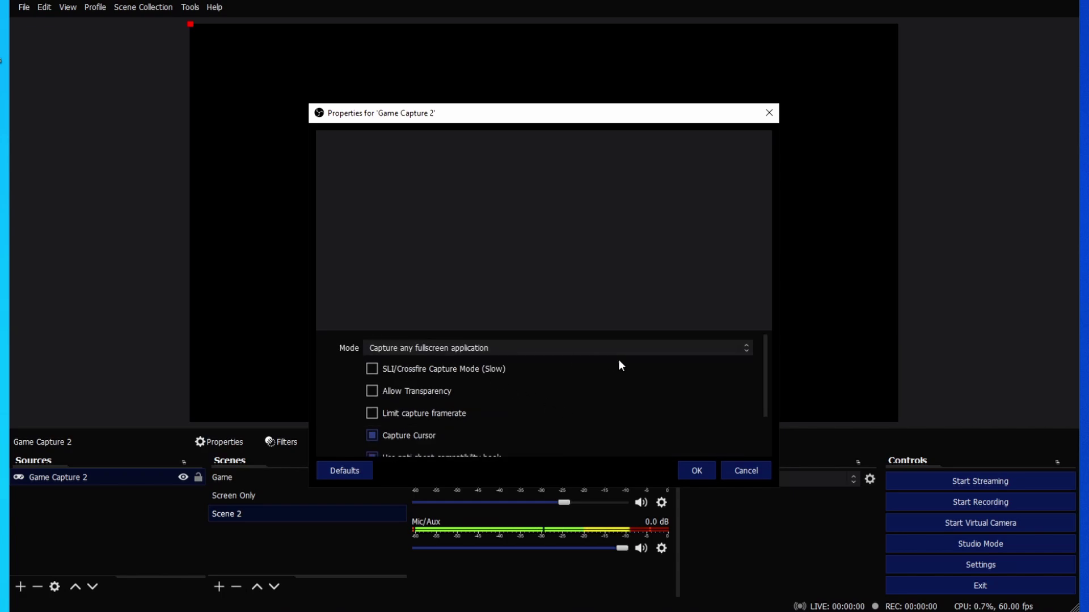
pyautogui.click(704, 468)
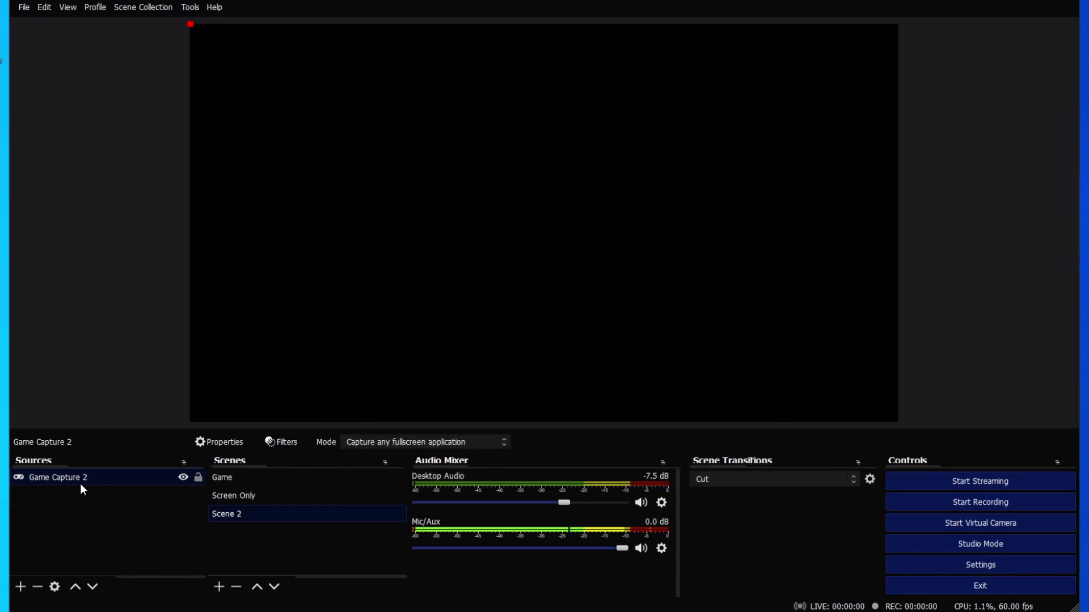
pyautogui.click(236, 586)
# Select the Screen Only scene and open Settings on the General page.
pyautogui.click(267, 495)
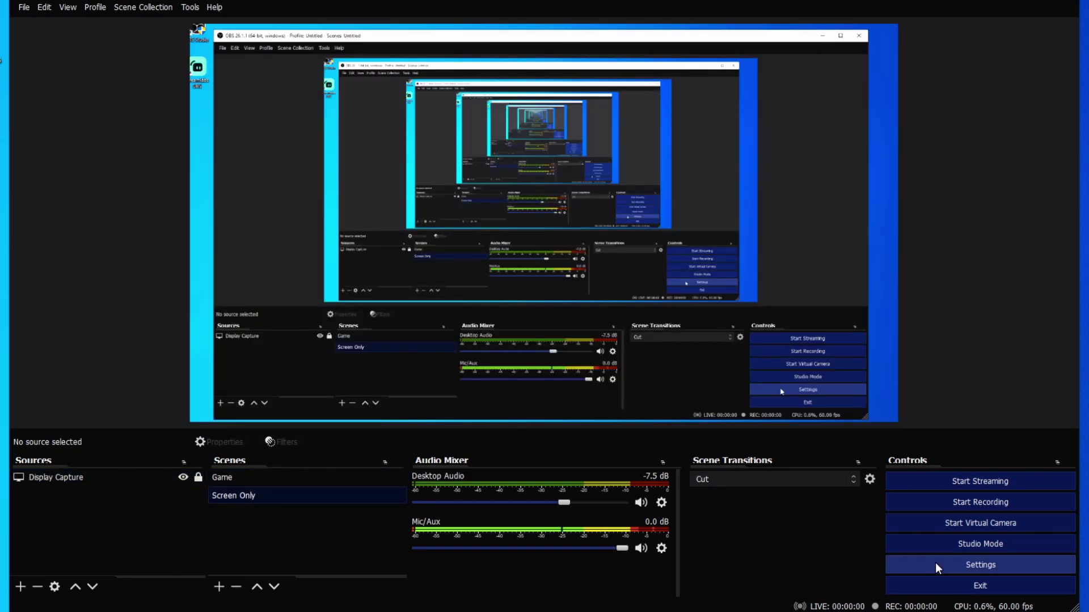
pyautogui.click(934, 563)
pyautogui.moveTo(582, 58)
pyautogui.mouseDown()
pyautogui.moveTo(554, 12)
pyautogui.moveTo(556, 54)
pyautogui.moveTo(572, 67)
pyautogui.mouseUp()
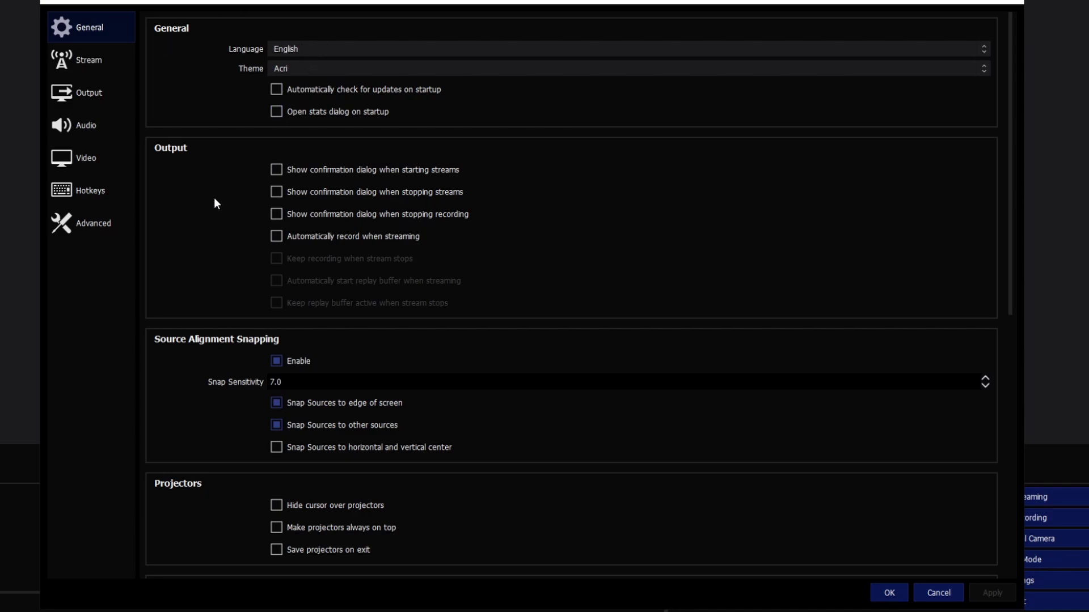
# Leave the theme on Acri and move to the Twitch Stream settings page.
pyautogui.click(286, 69)
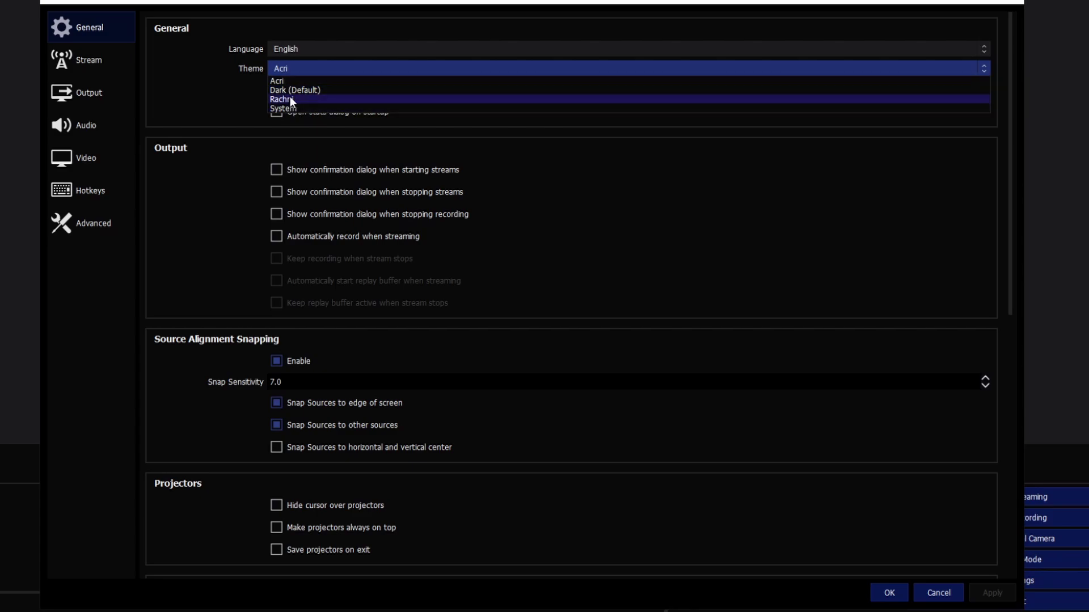
pyautogui.click(290, 81)
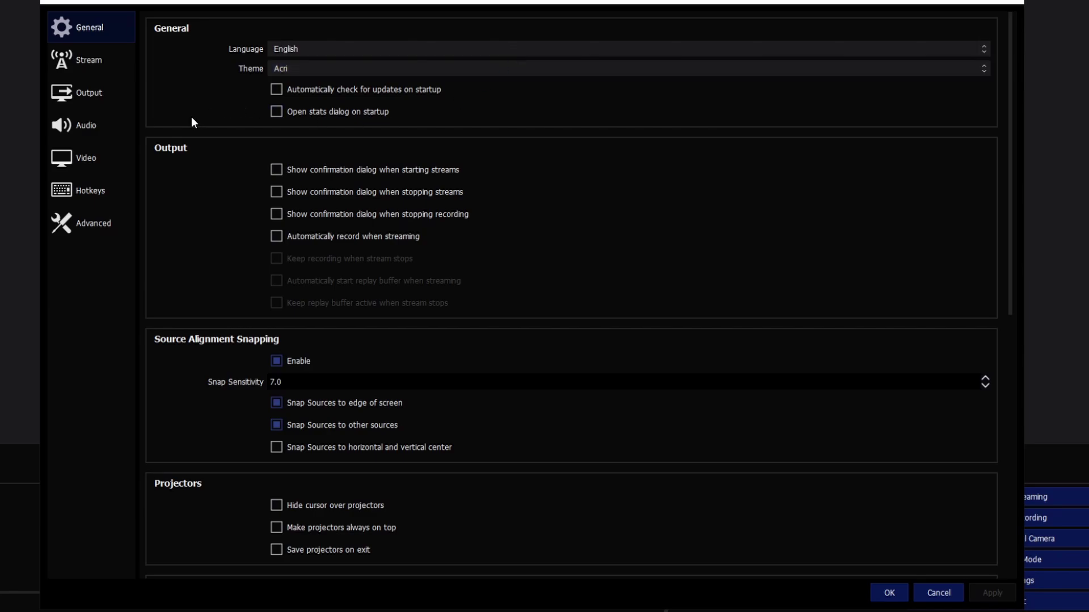
pyautogui.scroll(-5, 399, 239)
pyautogui.scroll(-4, 525, 302)
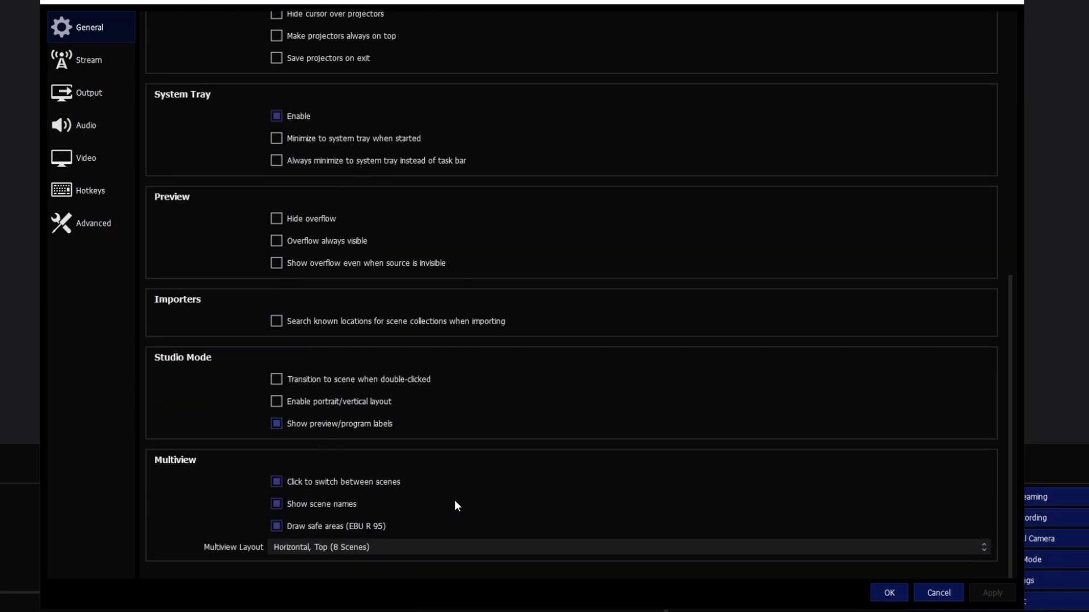
pyautogui.scroll(10, 257, 232)
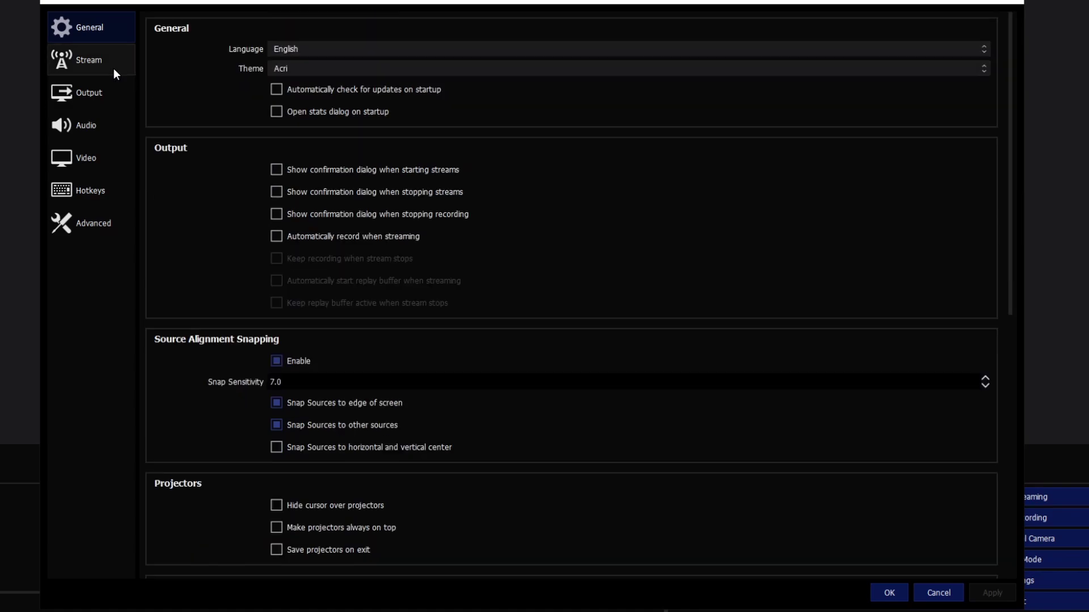
pyautogui.click(113, 69)
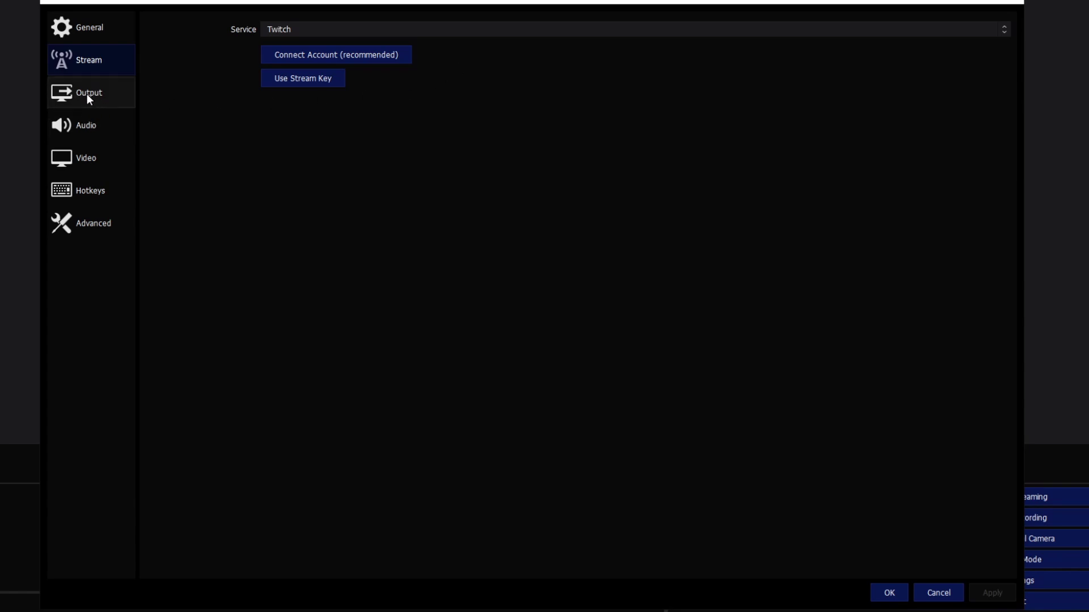
# On the Audio page, keep the sample rate at 48 kHz and channels at Stereo.
pyautogui.click(84, 130)
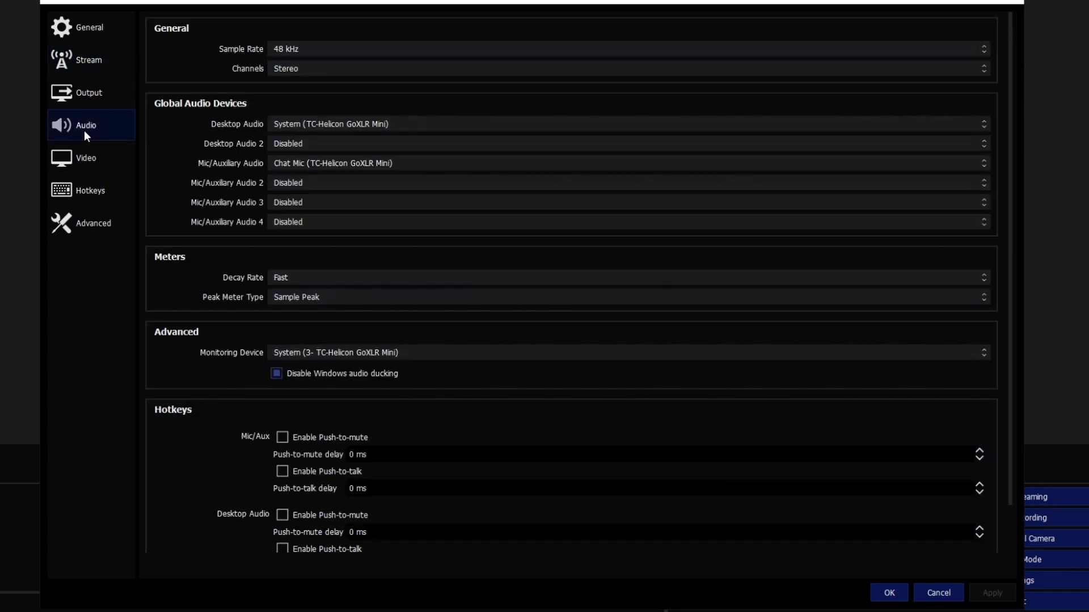
pyautogui.click(88, 159)
pyautogui.click(84, 127)
pyautogui.click(308, 50)
pyautogui.click(296, 69)
pyautogui.click(347, 71)
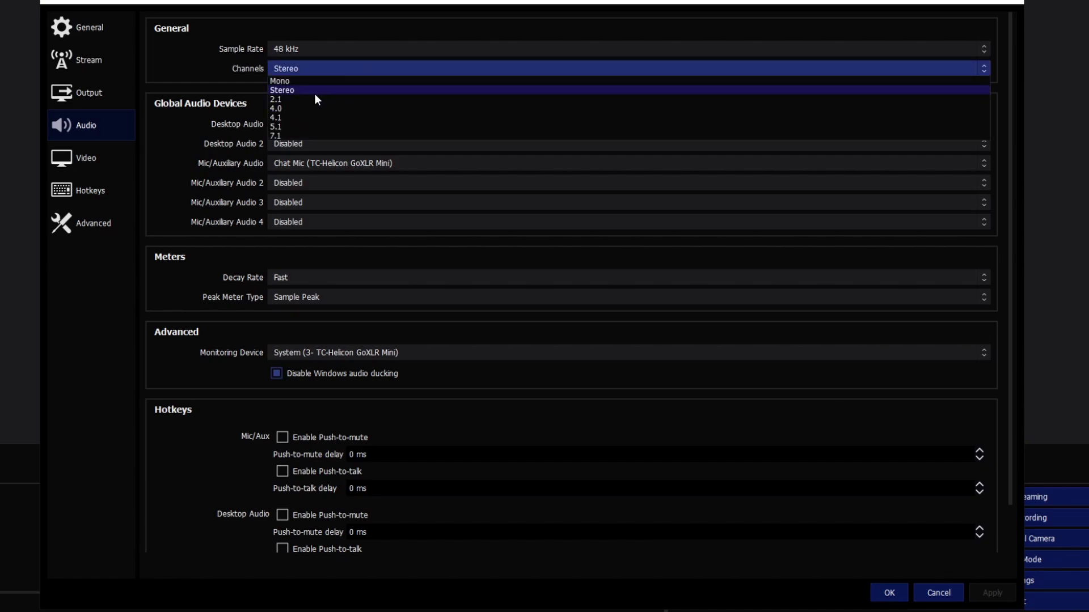
pyautogui.click(314, 90)
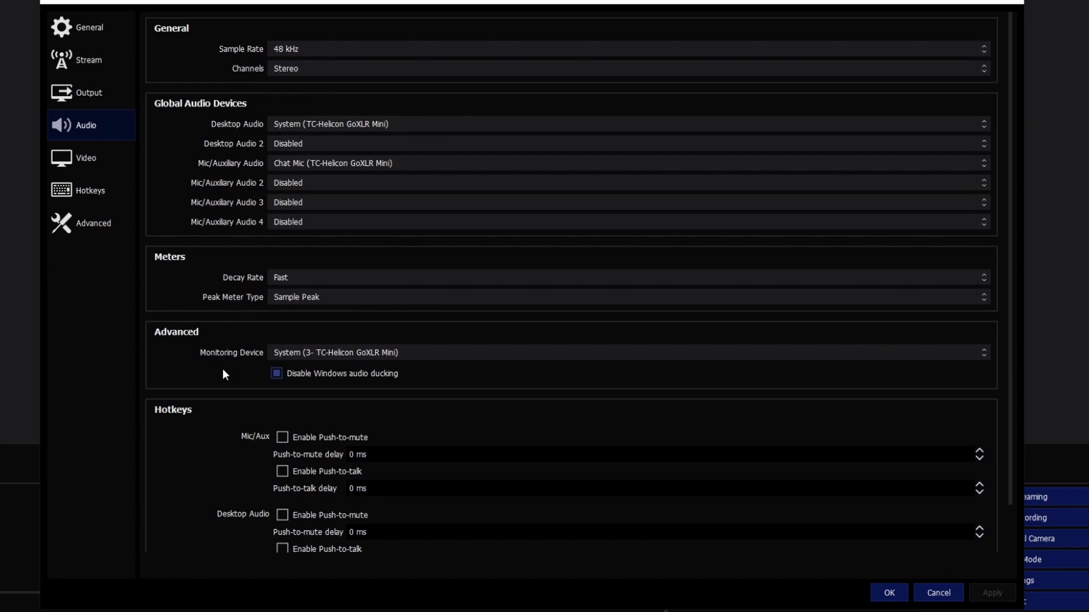
# Keep System as the desktop audio device and Chat Mic as the microphone input.
pyautogui.scroll(-2, 227, 504)
pyautogui.scroll(2, 216, 490)
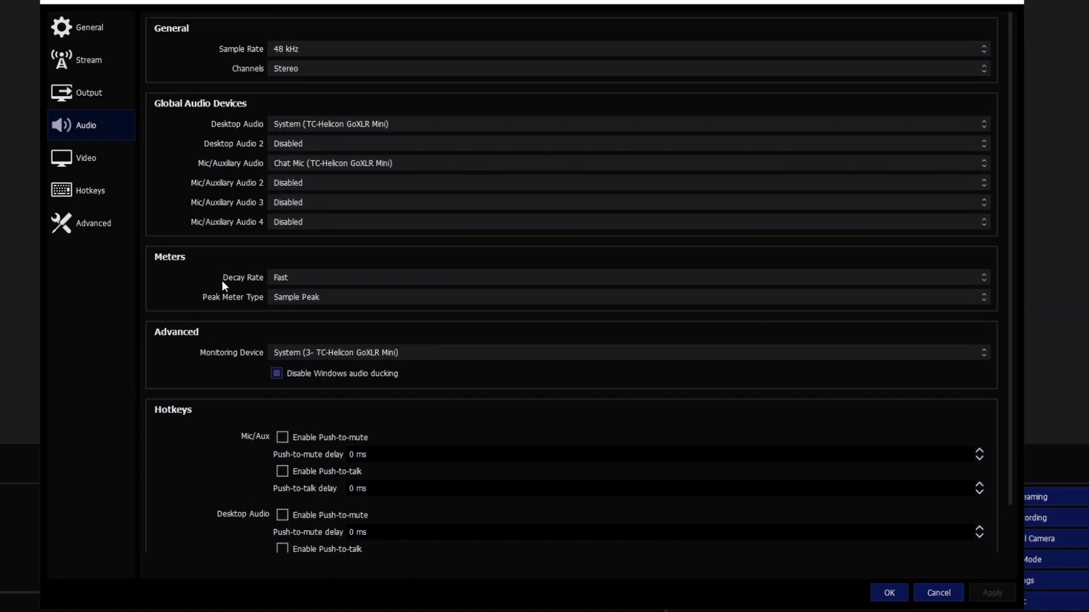
pyautogui.click(313, 164)
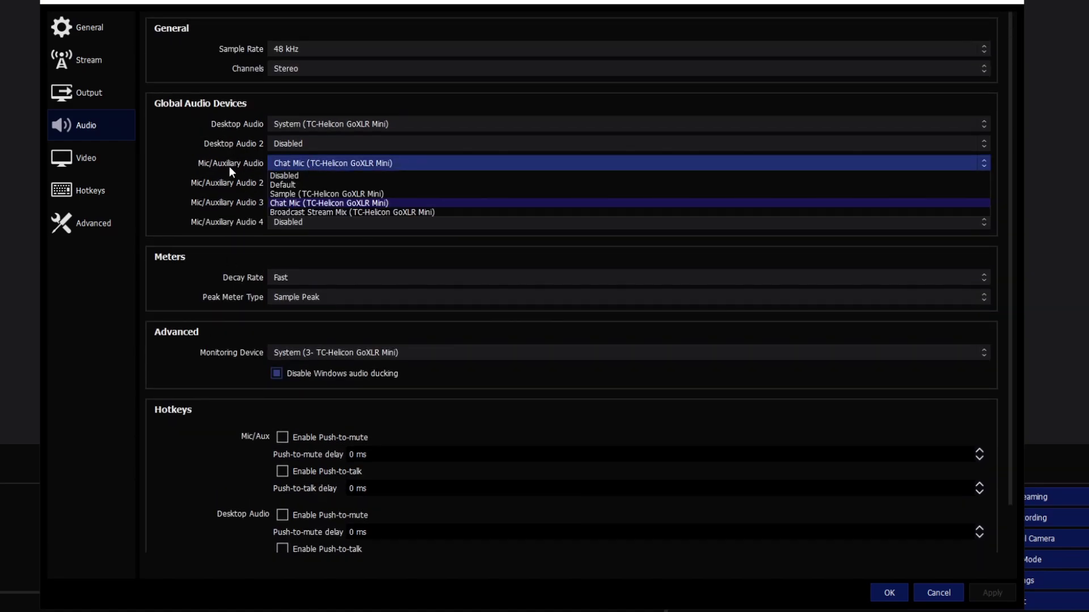
pyautogui.click(357, 203)
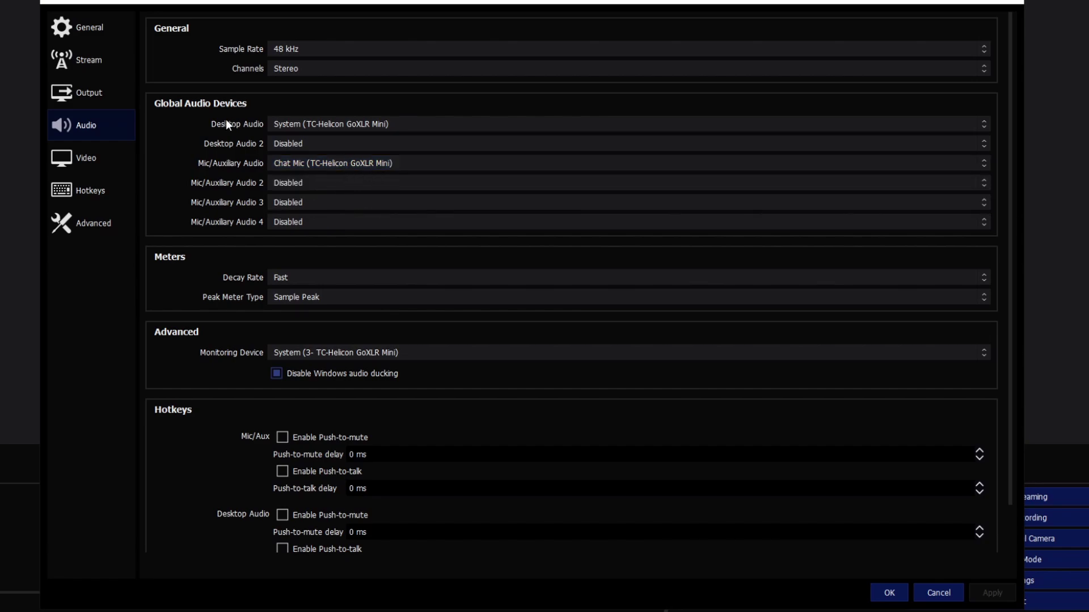
pyautogui.click(328, 127)
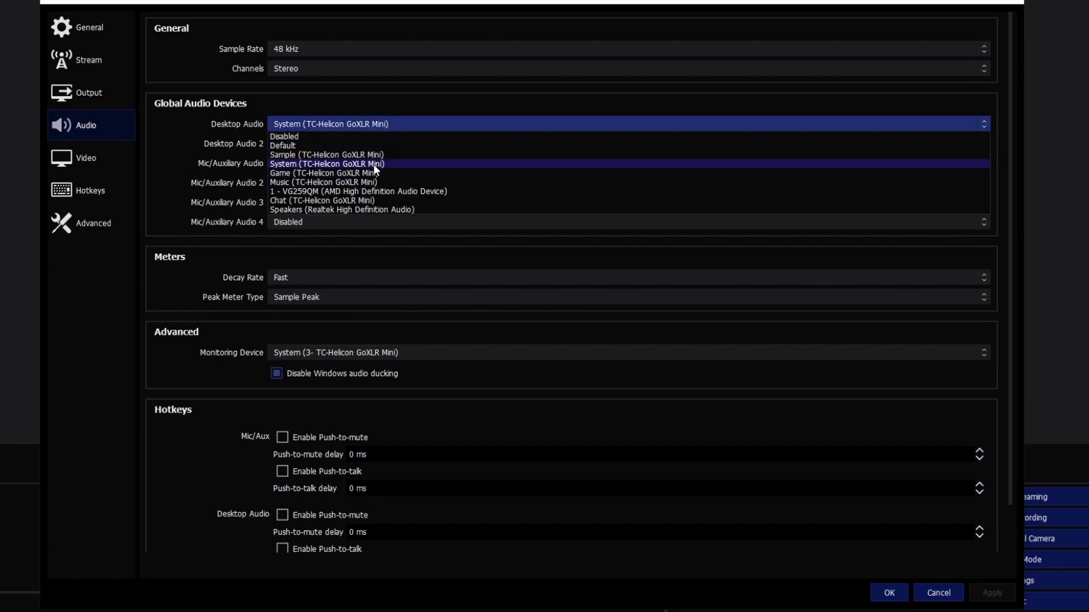
pyautogui.click(196, 145)
pyautogui.click(341, 124)
pyautogui.click(312, 165)
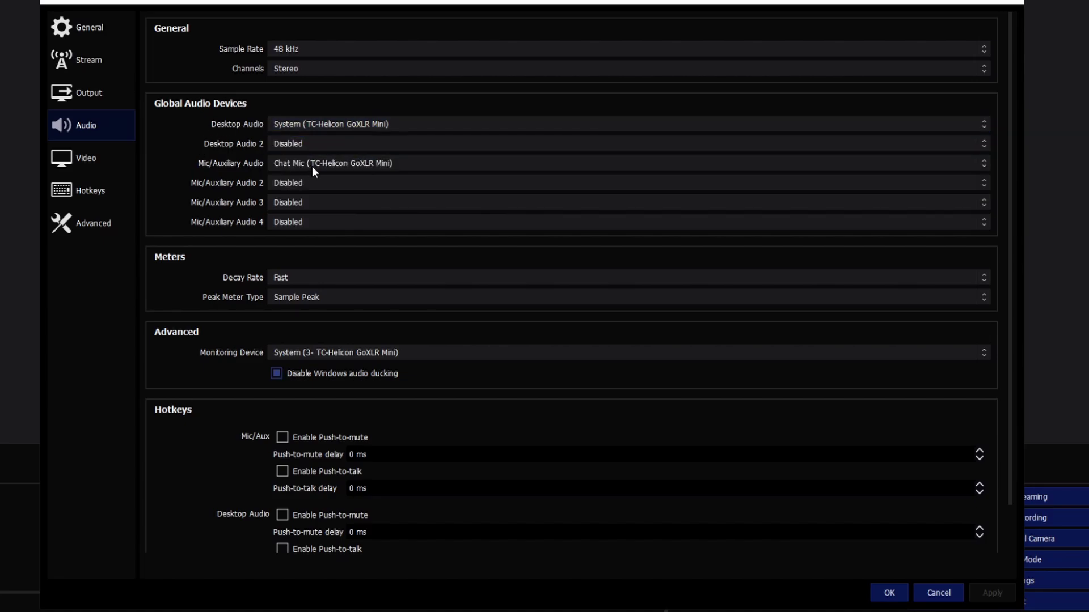
pyautogui.click(312, 167)
pyautogui.click(173, 147)
pyautogui.click(350, 169)
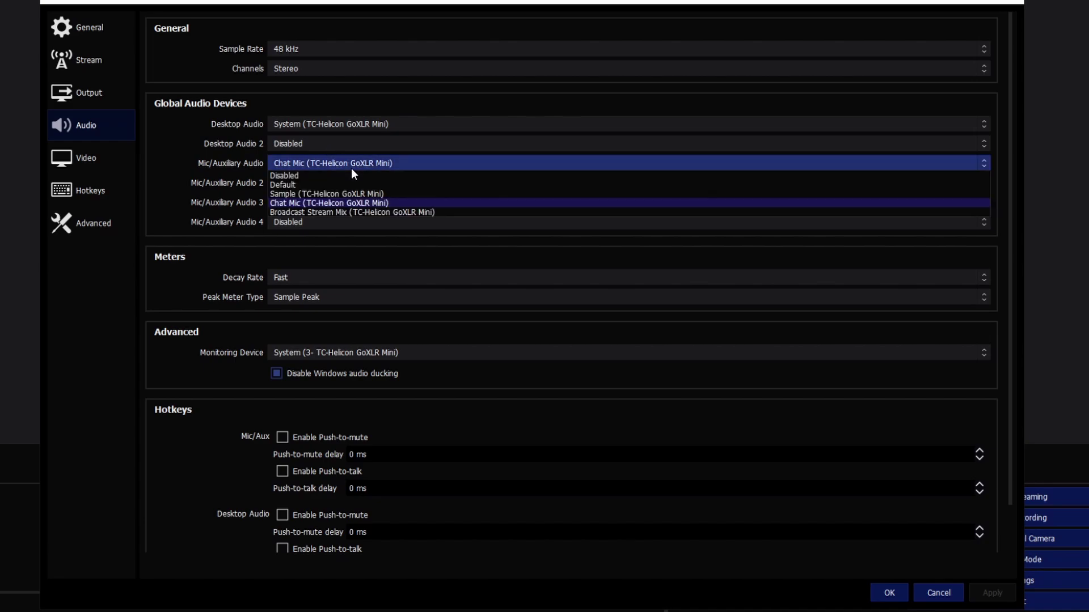
pyautogui.click(217, 173)
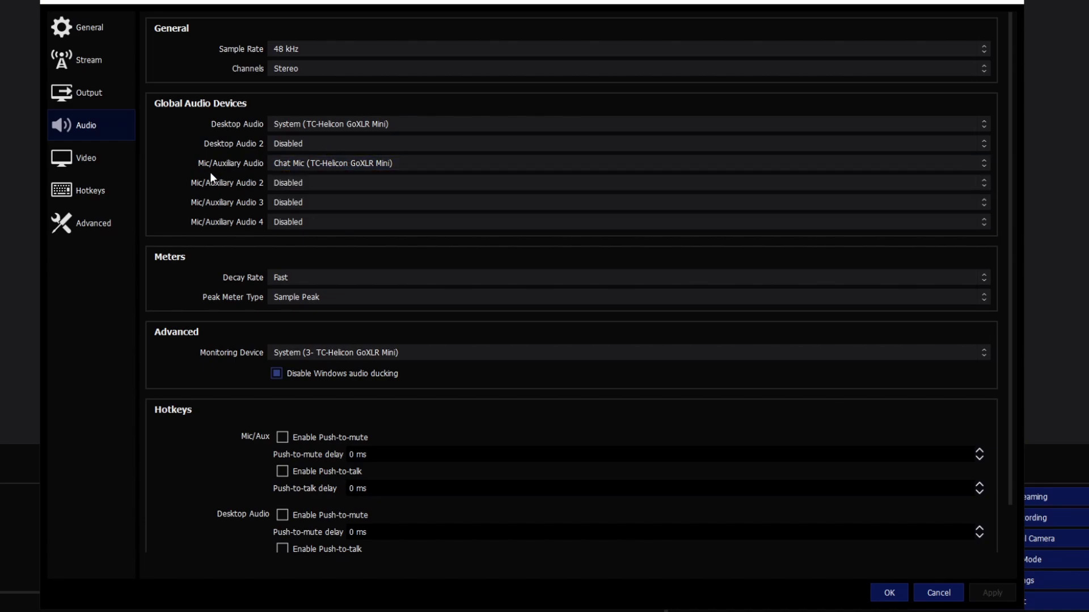
pyautogui.click(122, 165)
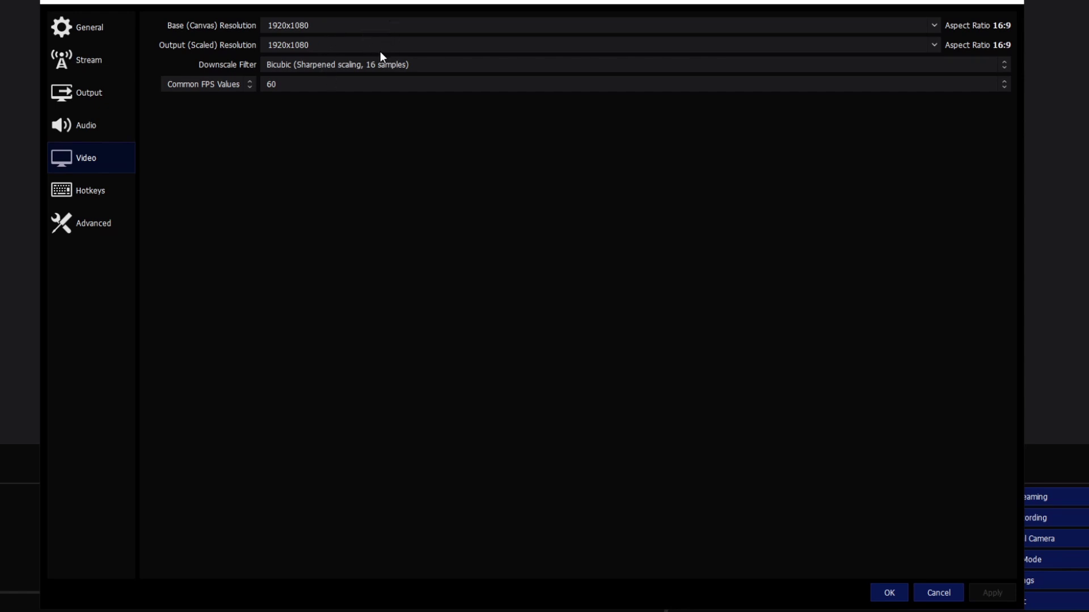
# Keep the Bicubic downscale filter for 1920x1080 video, then go to the Hotkeys page.
pyautogui.click(388, 64)
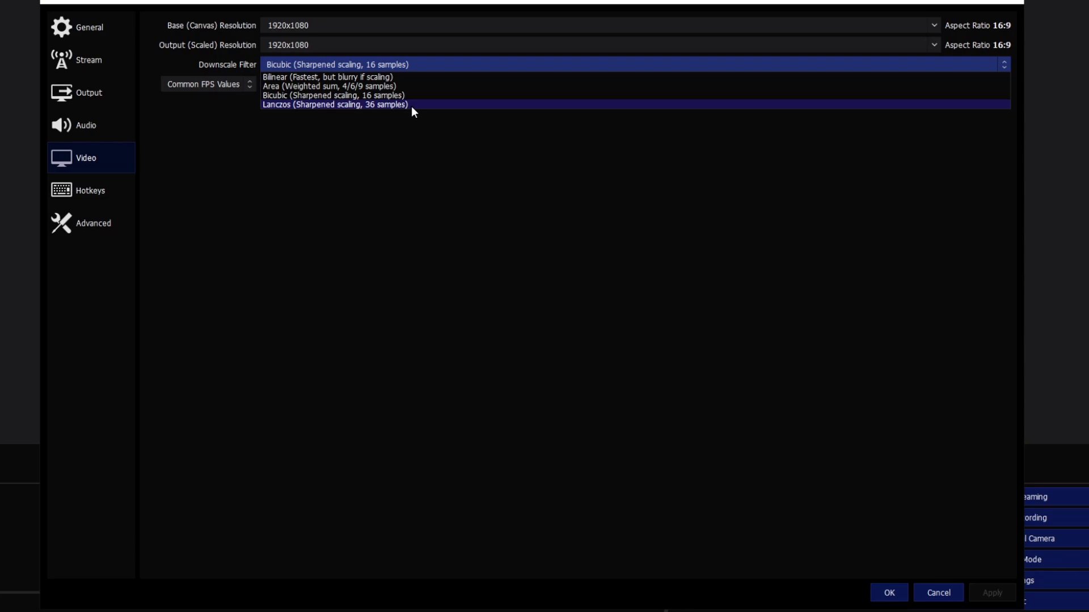
pyautogui.click(426, 95)
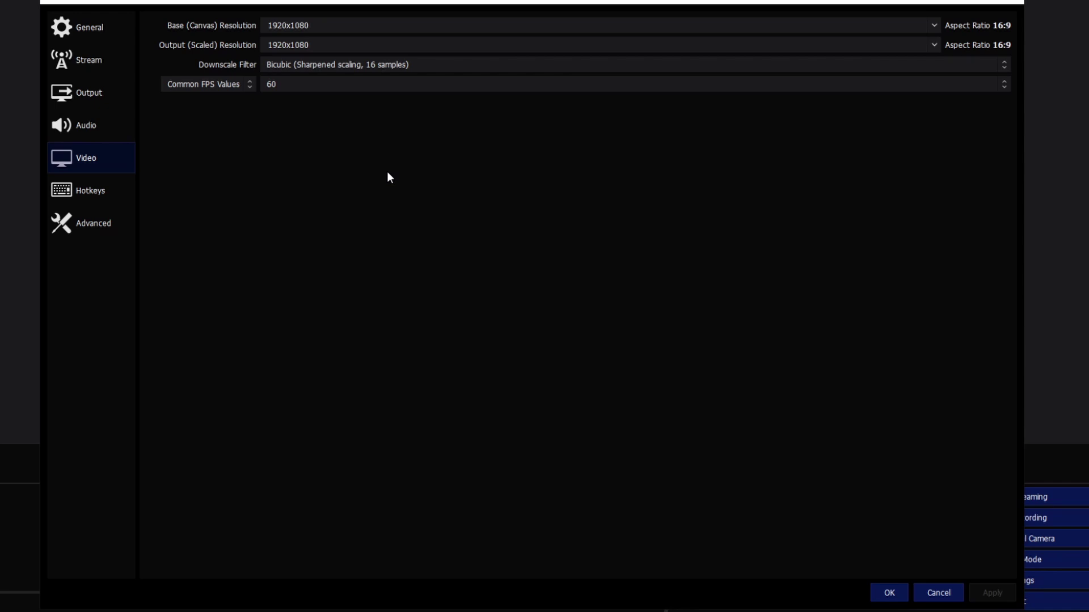
pyautogui.click(363, 64)
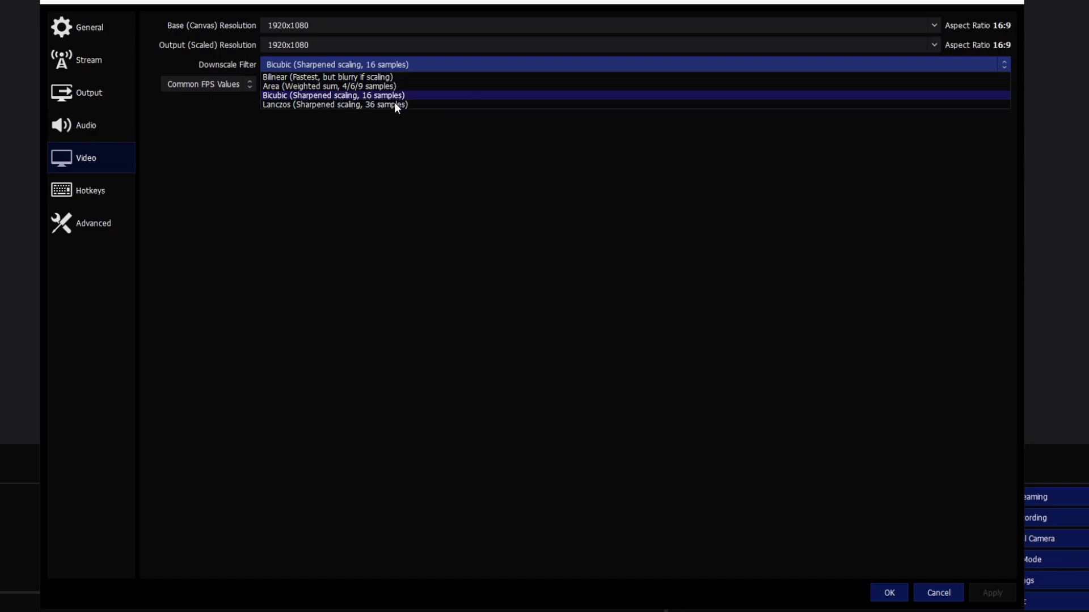
pyautogui.click(102, 193)
pyautogui.click(102, 193)
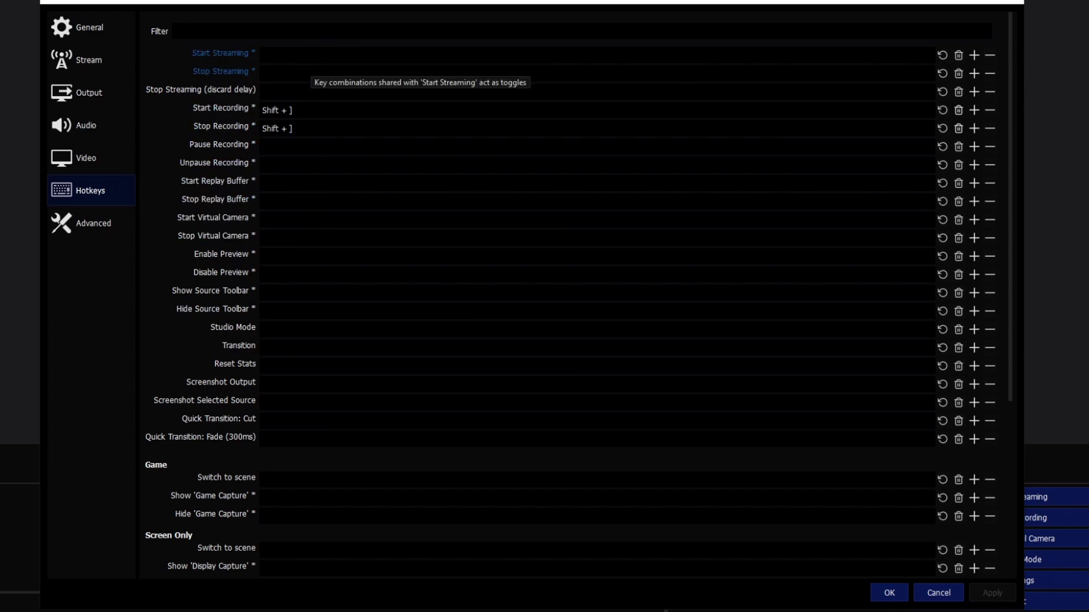
# On the Advanced page, leave process priority at High and colour range at Full.
pyautogui.press('Down')
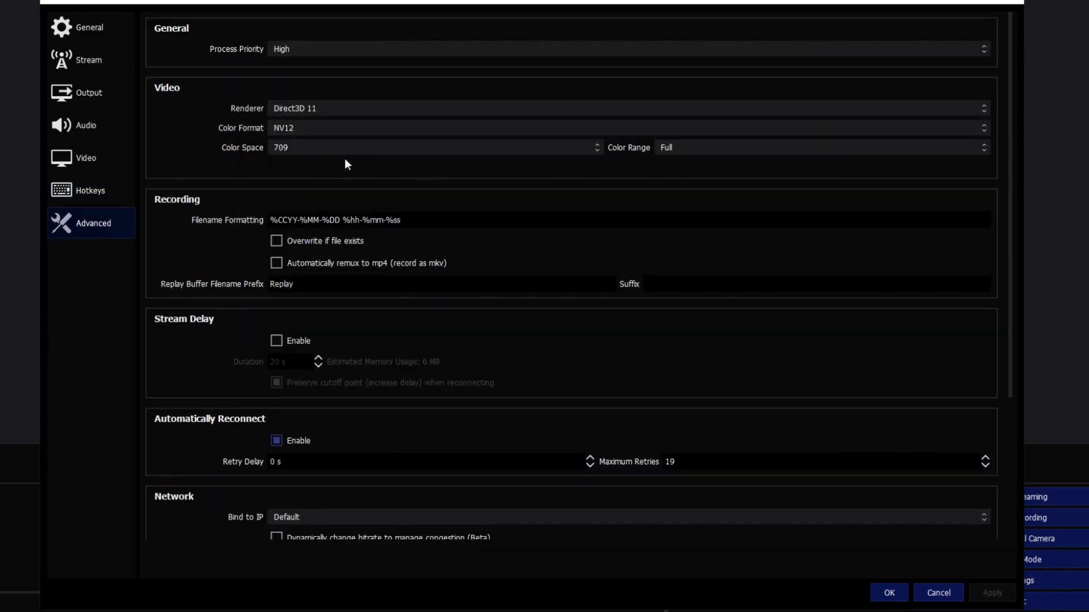
pyautogui.click(272, 49)
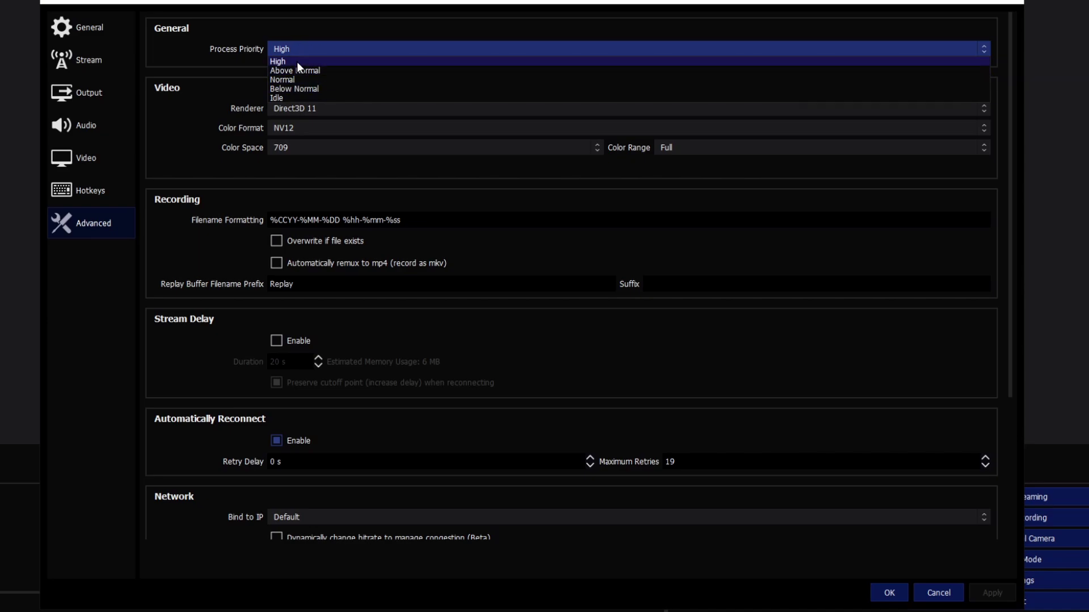
pyautogui.click(291, 62)
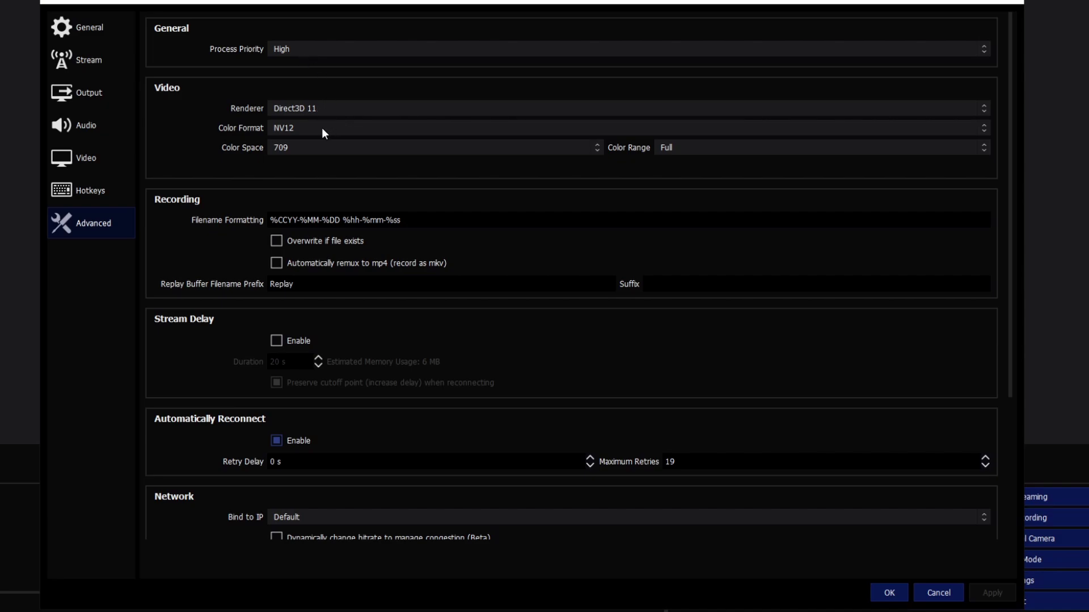
pyautogui.click(691, 151)
pyautogui.click(566, 186)
pyautogui.scroll(-3, 170, 244)
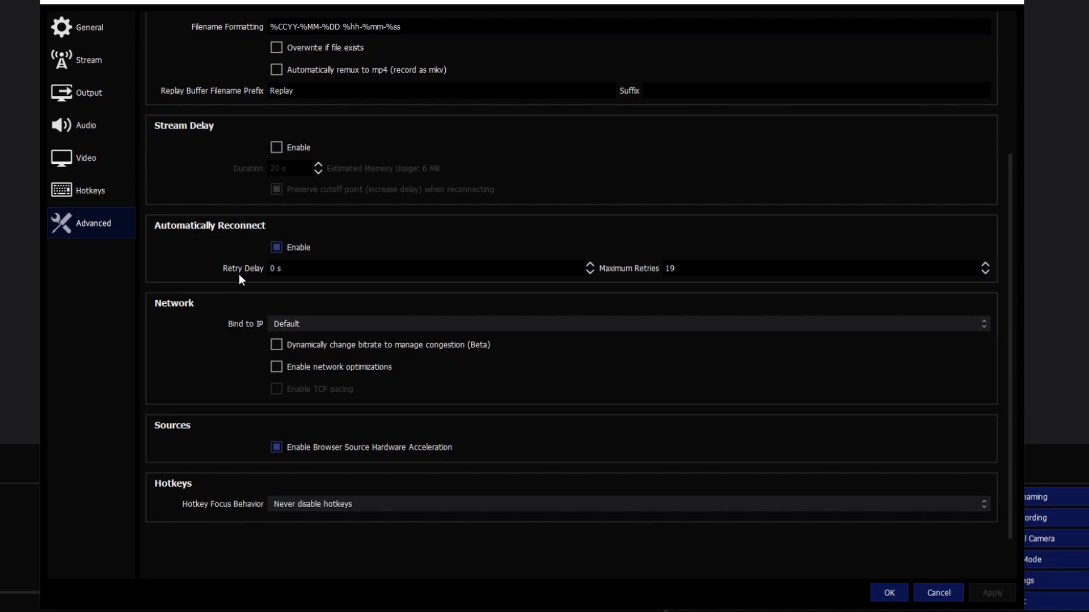
pyautogui.scroll(3, 239, 273)
pyautogui.click(96, 90)
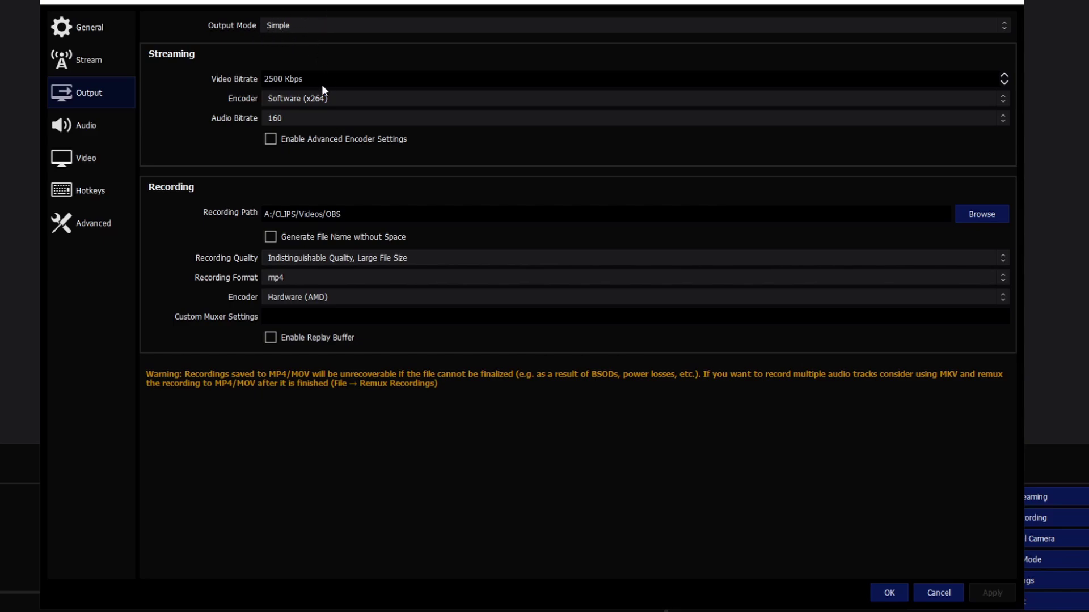
# Keep Hardware (AMD), mp4 and Indistinguishable Quality, then set the output mode to Advanced.
pyautogui.moveTo(322, 80); pyautogui.dragTo(262, 79)
pyautogui.click(301, 25)
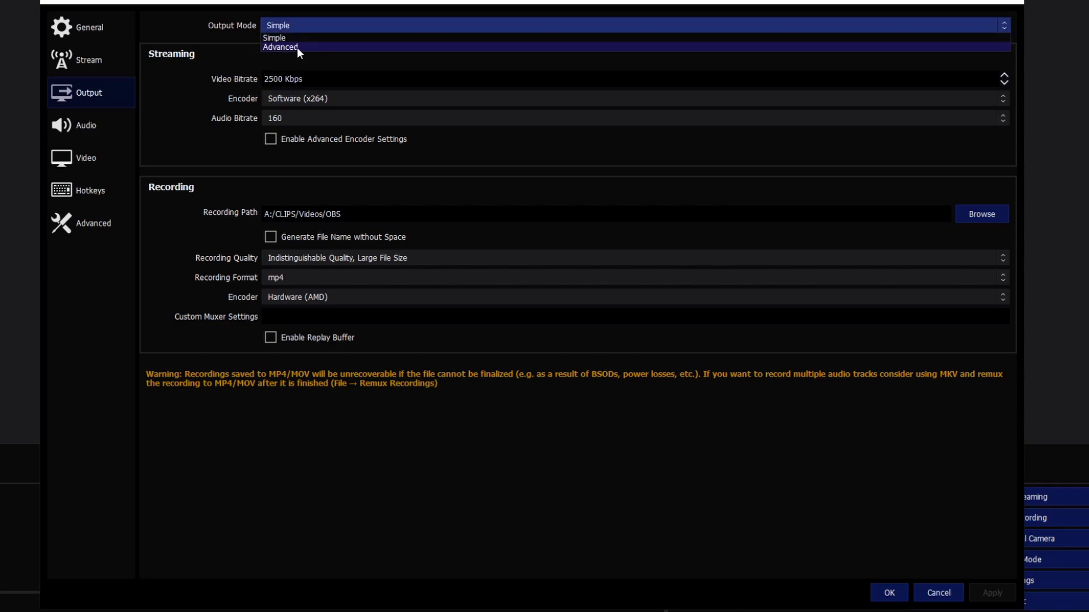
pyautogui.press('Escape')
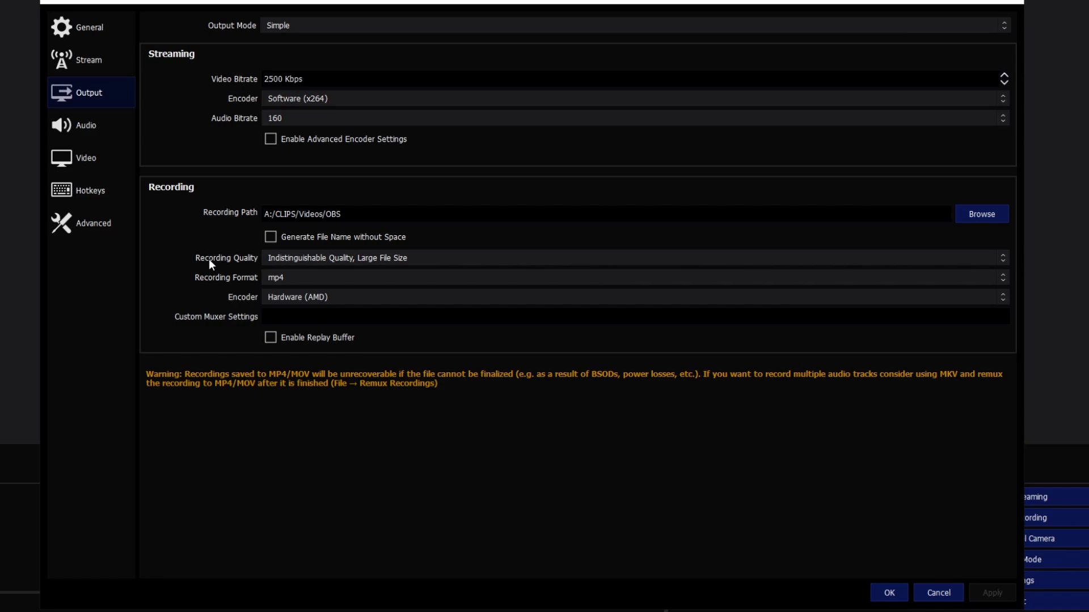
pyautogui.click(304, 297)
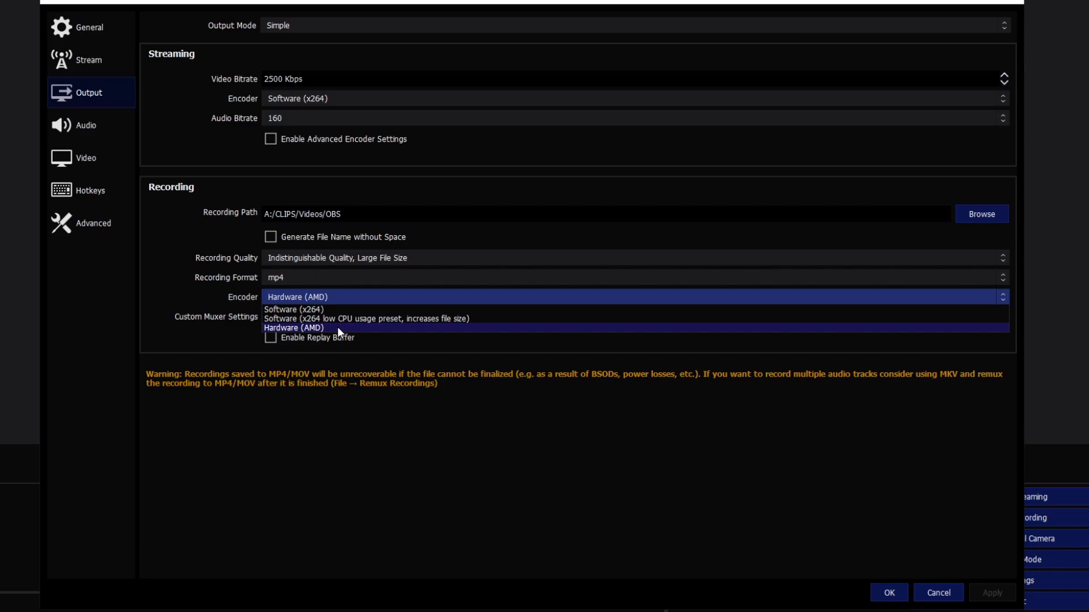
pyautogui.click(161, 274)
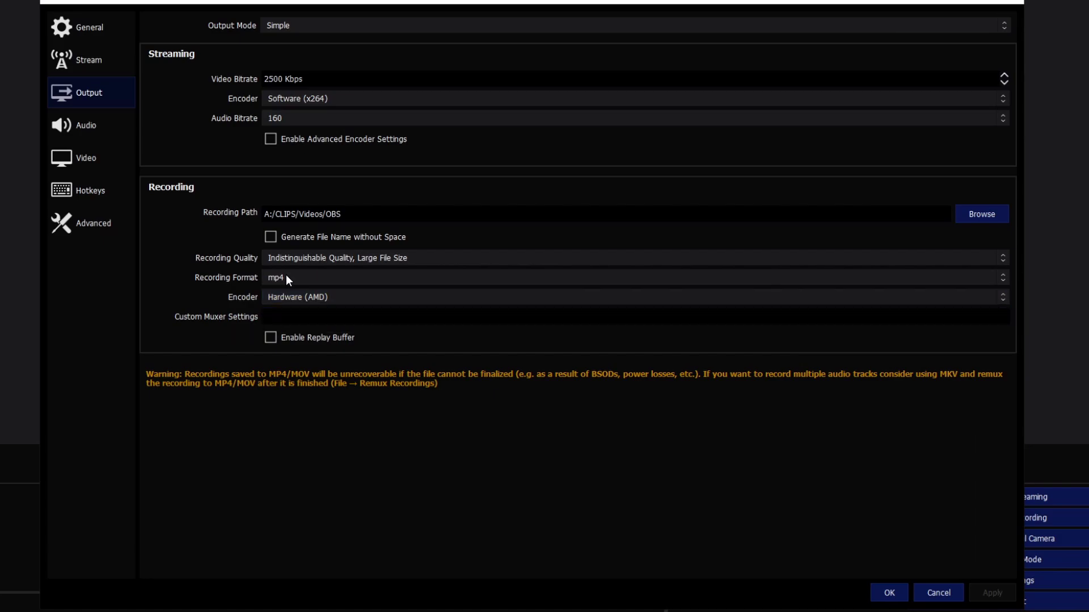
pyautogui.click(286, 274)
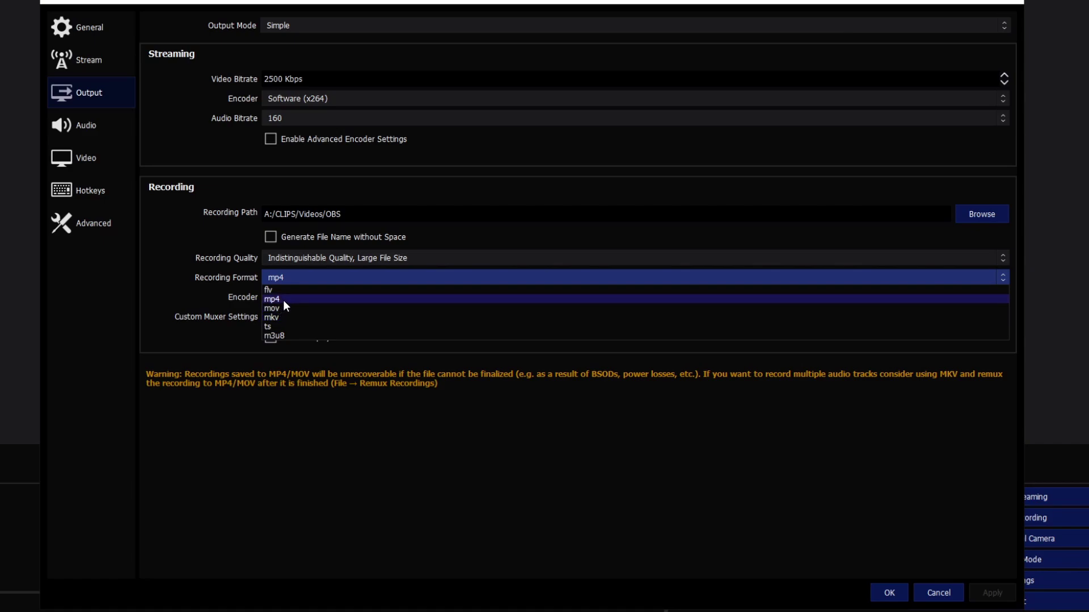
pyautogui.click(283, 300)
pyautogui.click(295, 258)
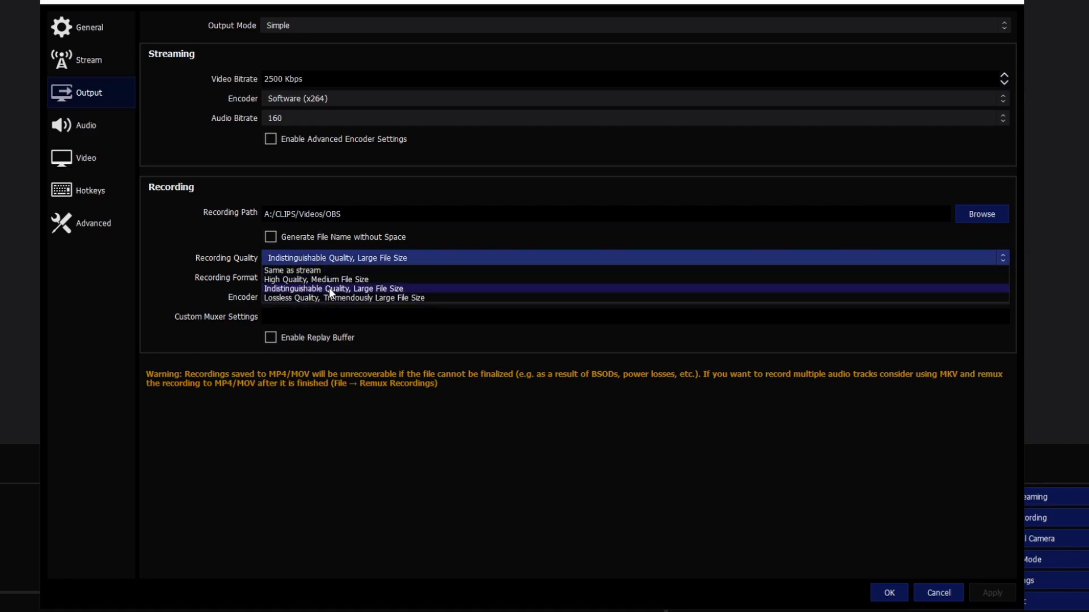
pyautogui.click(329, 288)
pyautogui.click(299, 26)
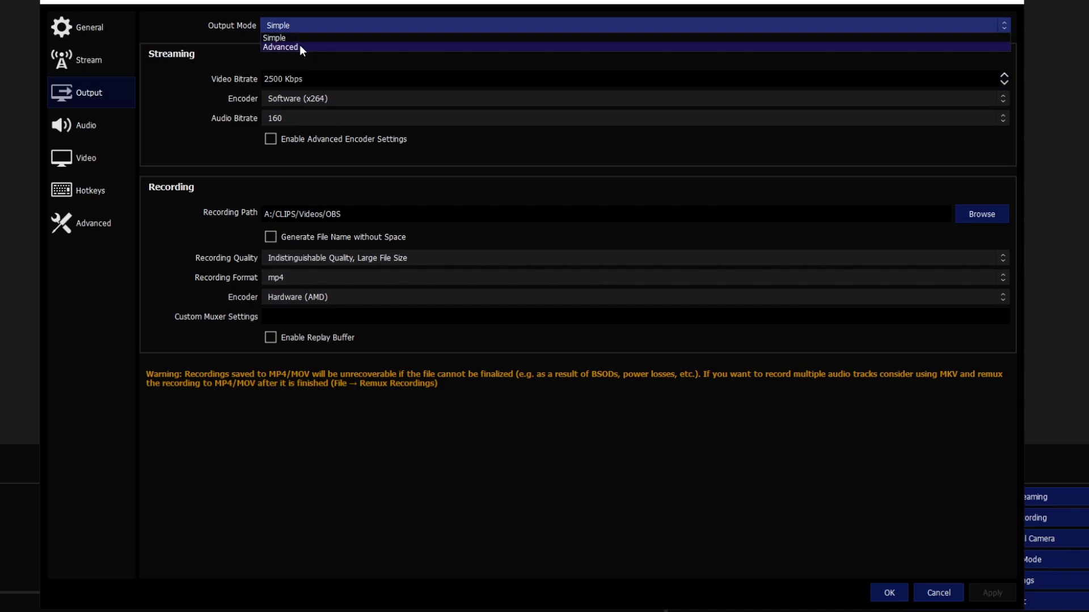
pyautogui.click(299, 45)
# Show the Advanced Recording tab and review its encoder list, including H264/AVC AMD.
pyautogui.click(215, 52)
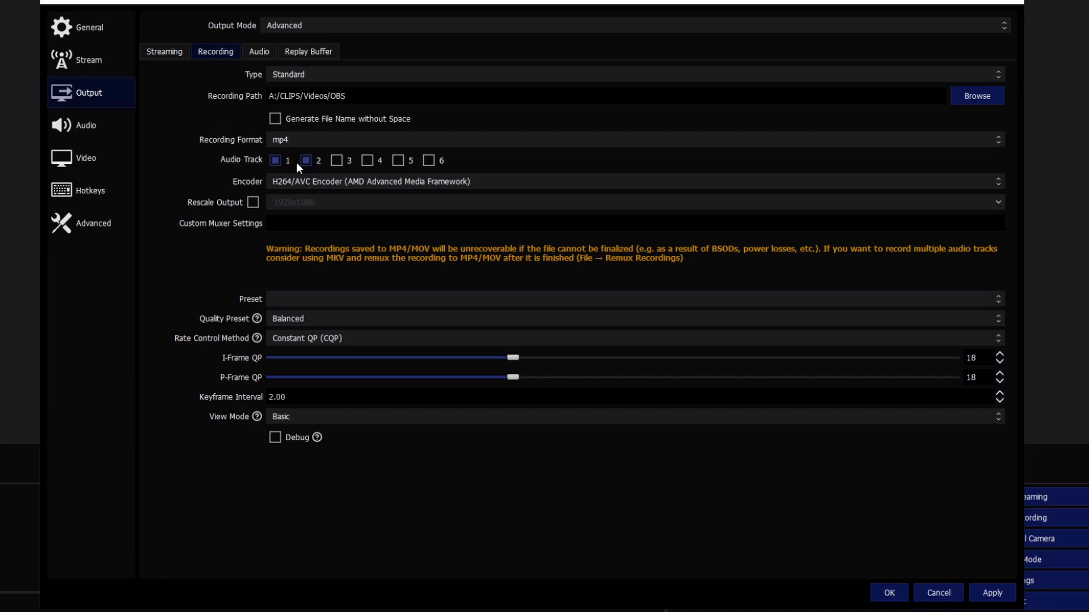
pyautogui.moveTo(499, 2); pyautogui.dragTo(481, 604)
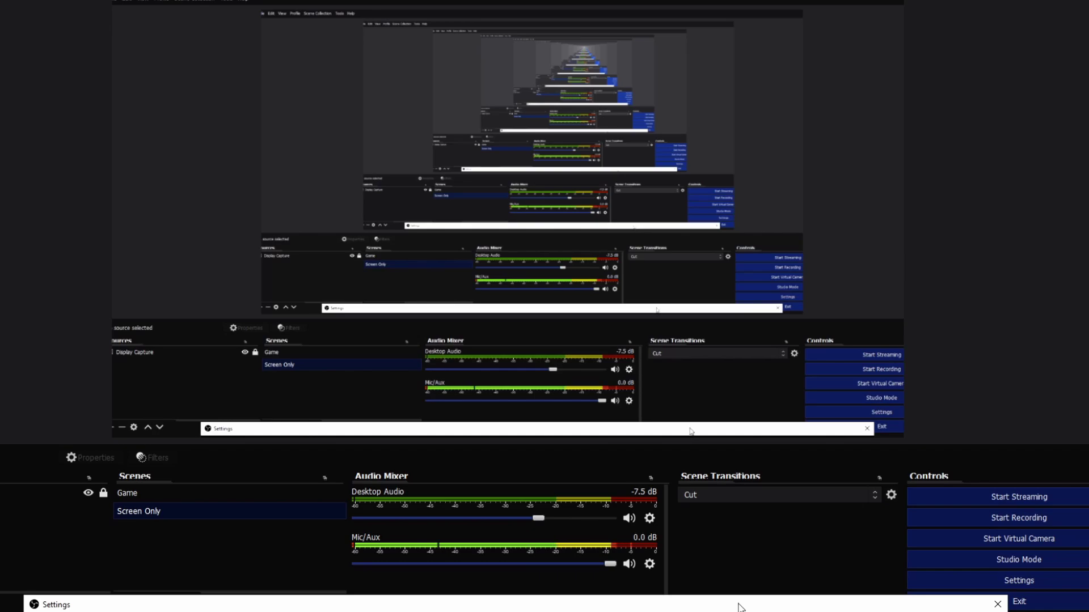
pyautogui.moveTo(742, 605); pyautogui.dragTo(726, 0)
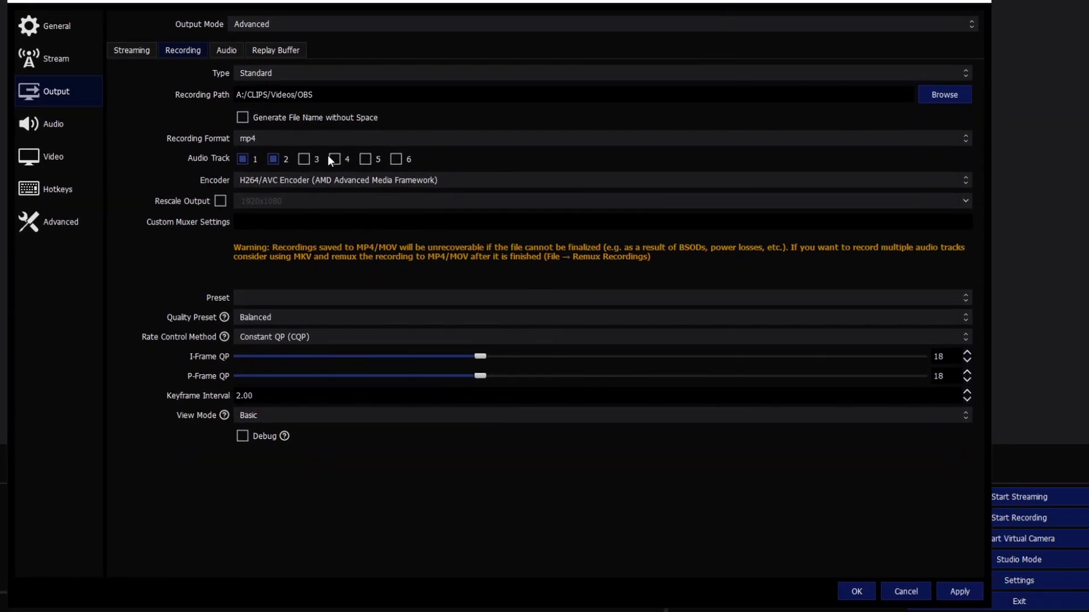
pyautogui.click(346, 179)
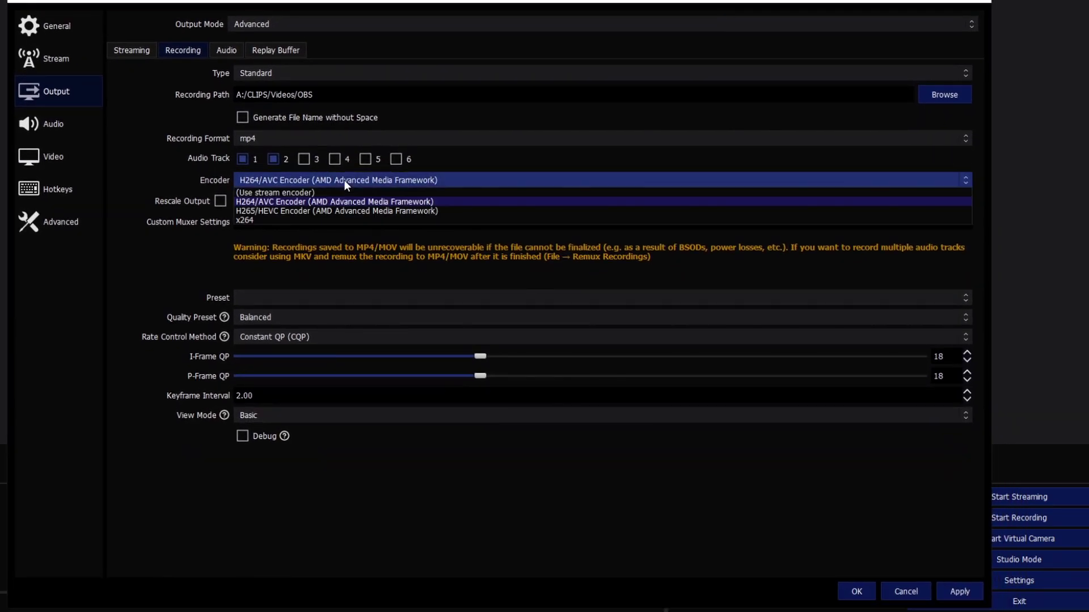